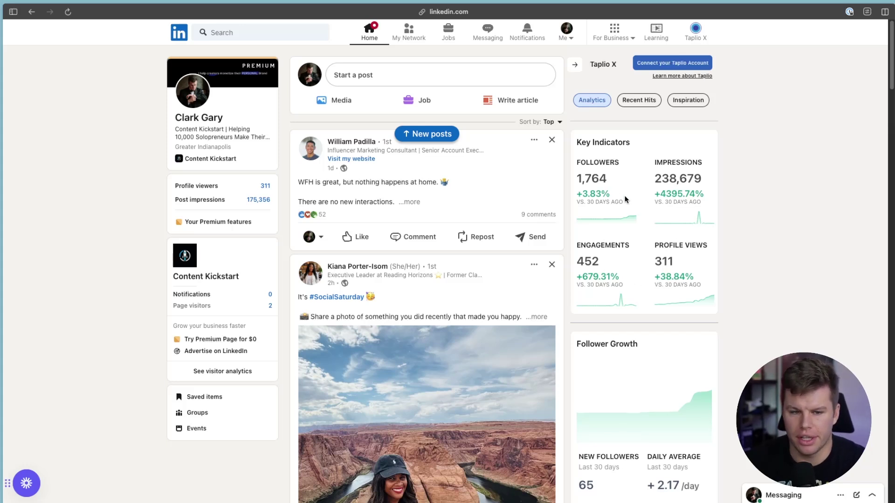
Step: On LinkedIn, view all scheduled posts and open, then close, the Sep 30 post
{"action": "left_click", "coordinate": [443, 77]}
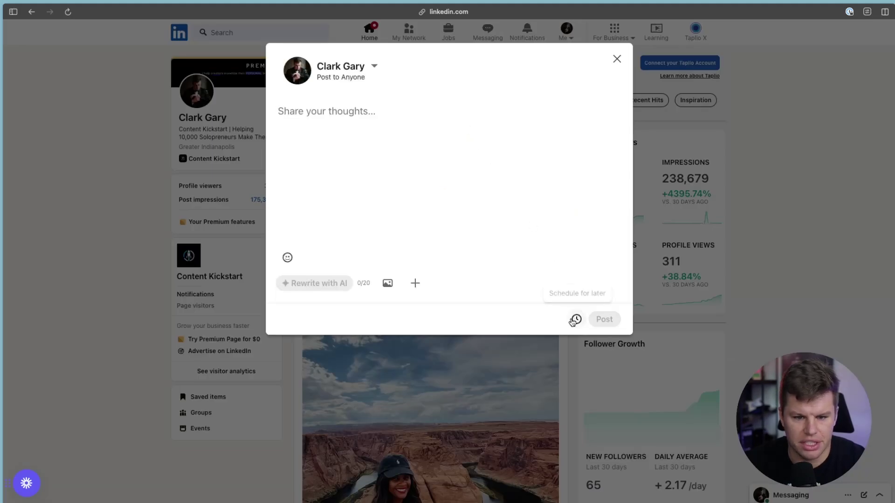
{"action": "left_click", "coordinate": [573, 321]}
{"action": "left_click", "coordinate": [375, 183]}
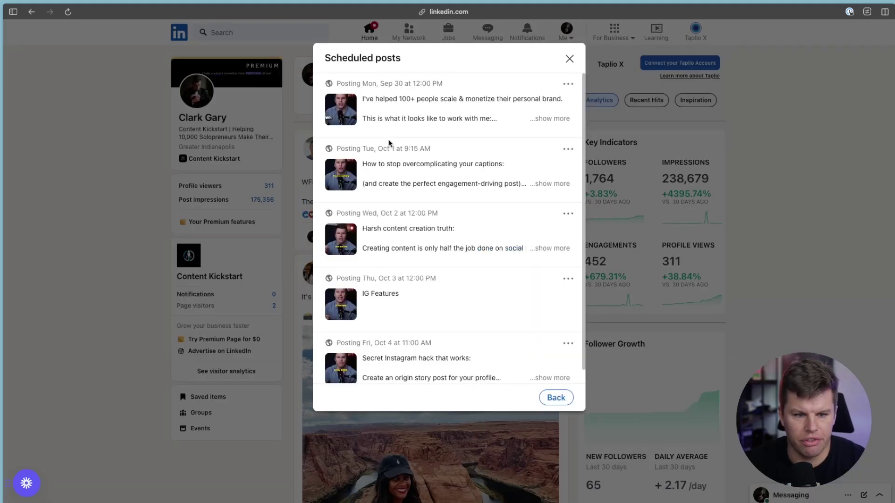
{"action": "left_click", "coordinate": [433, 119]}
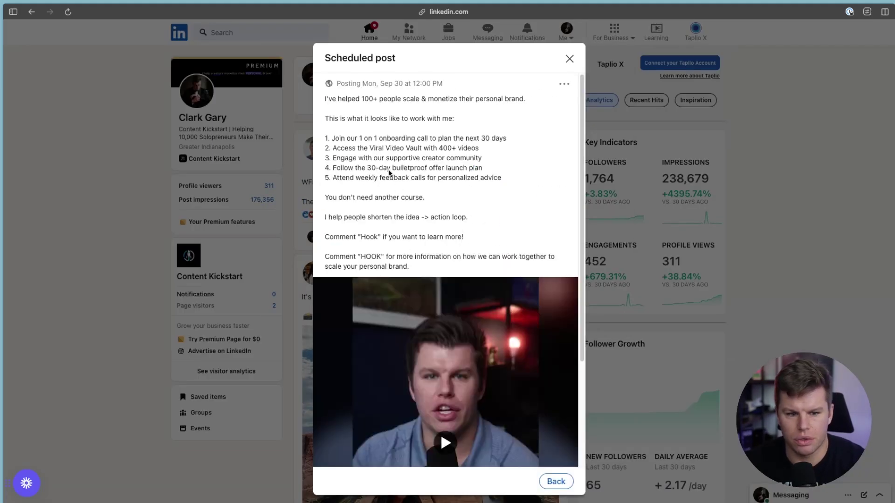
{"action": "left_click", "coordinate": [569, 59]}
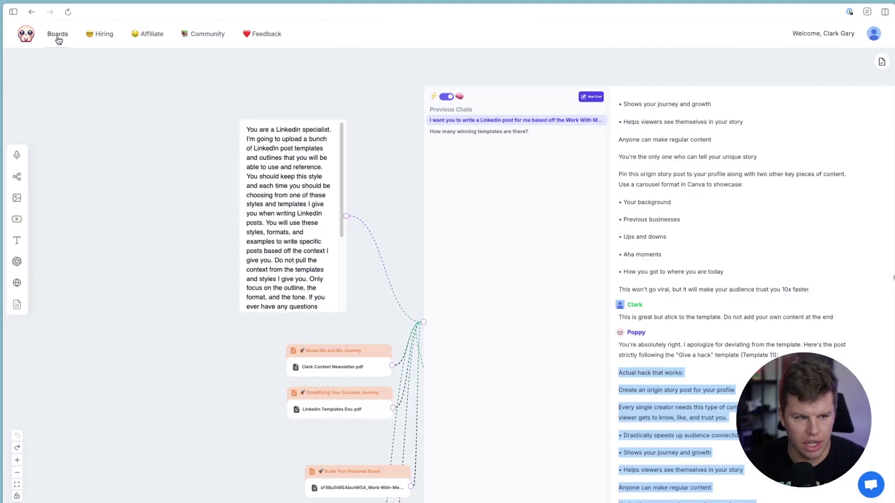
Step: Go to Boards, open the Linkedin board, then return to the Boards list
{"action": "left_click", "coordinate": [58, 36]}
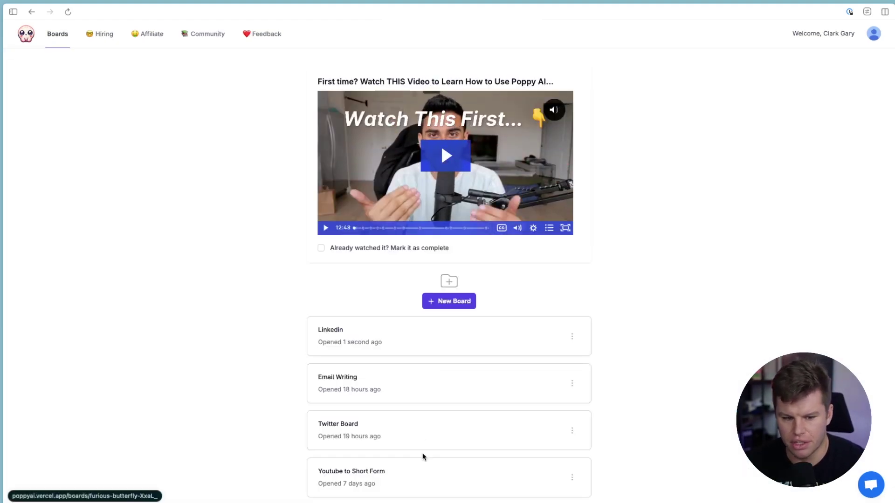
{"action": "left_click", "coordinate": [396, 334]}
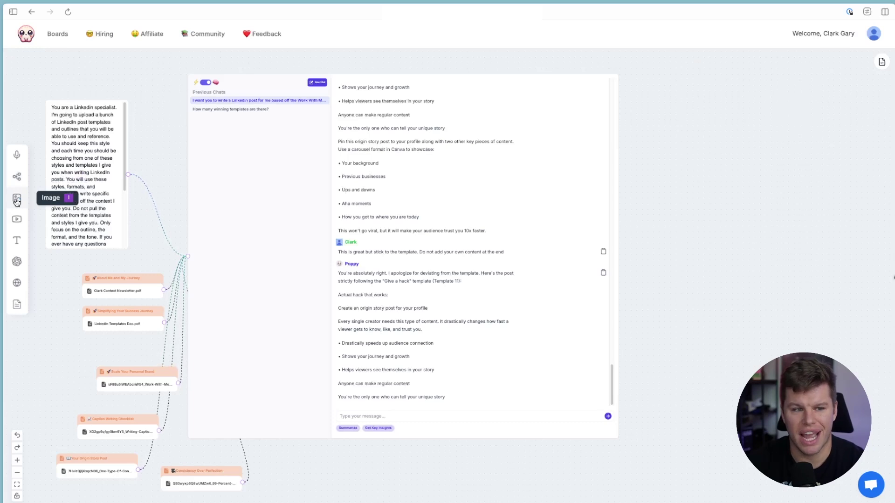
{"action": "left_click", "coordinate": [58, 33]}
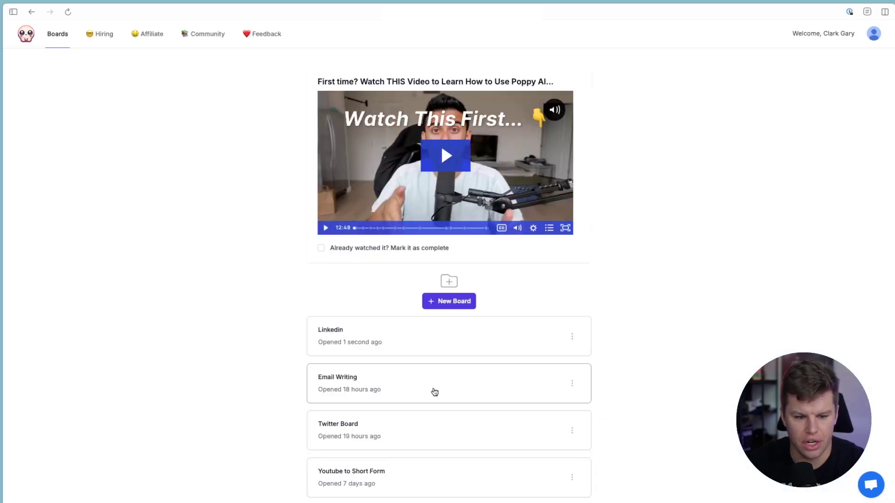
Step: Open the Twitter Board, then zoom and pan around its crowded canvas to survey the nodes
{"action": "left_click", "coordinate": [416, 436]}
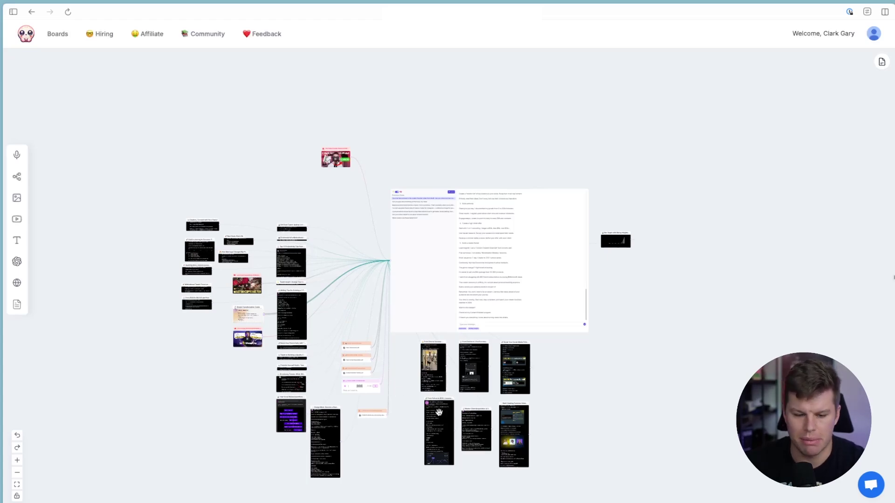
{"action": "scroll", "coordinate": [492, 434], "scroll_direction": "down", "scroll_amount": 1}
{"action": "scroll", "coordinate": [492, 433], "scroll_direction": "up", "scroll_amount": 5}
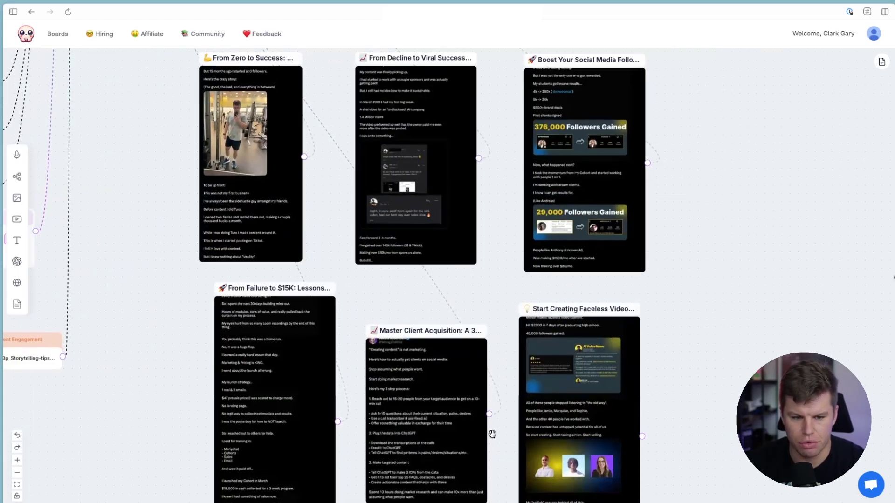
{"action": "scroll", "coordinate": [492, 434], "scroll_direction": "down", "scroll_amount": 1}
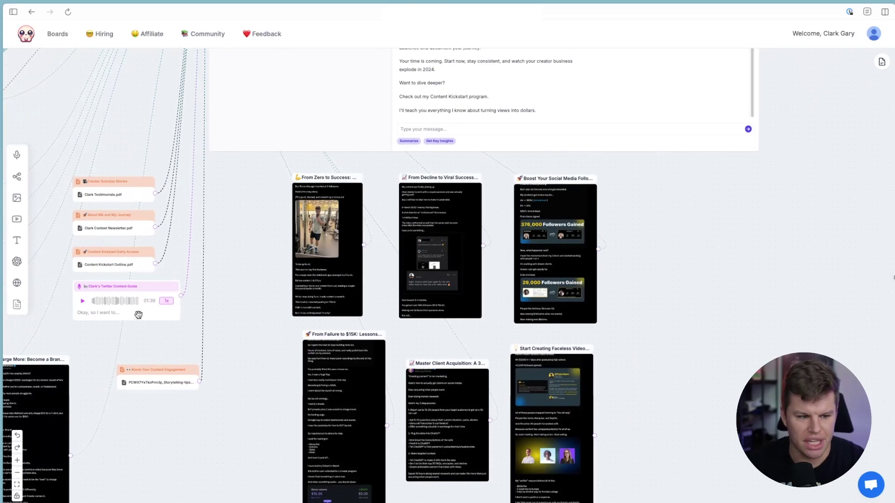
{"action": "scroll", "coordinate": [141, 323], "scroll_direction": "down", "scroll_amount": 2}
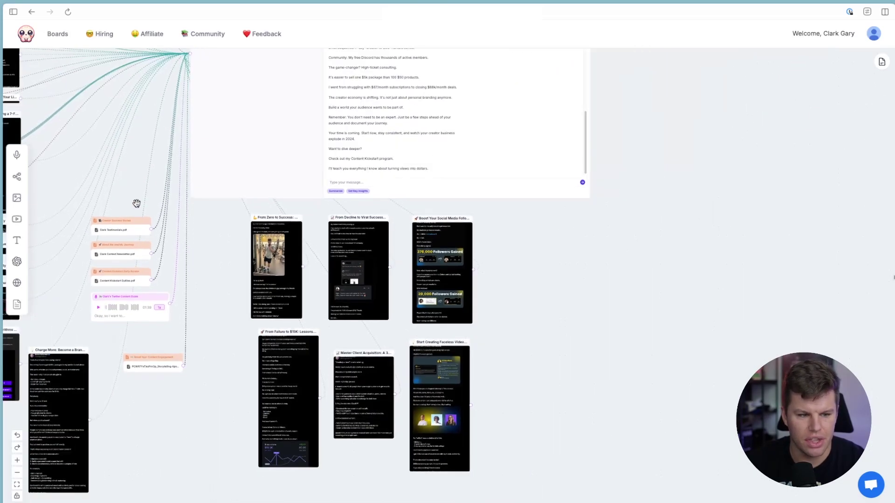
{"action": "left_click_drag", "start_coordinate": [196, 246], "coordinate": [468, 459]}
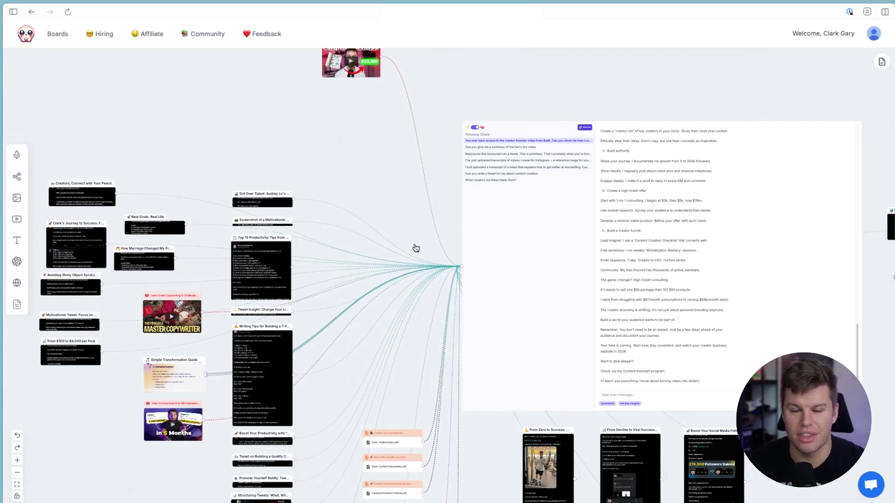
{"action": "mouse_move", "coordinate": [384, 235]}
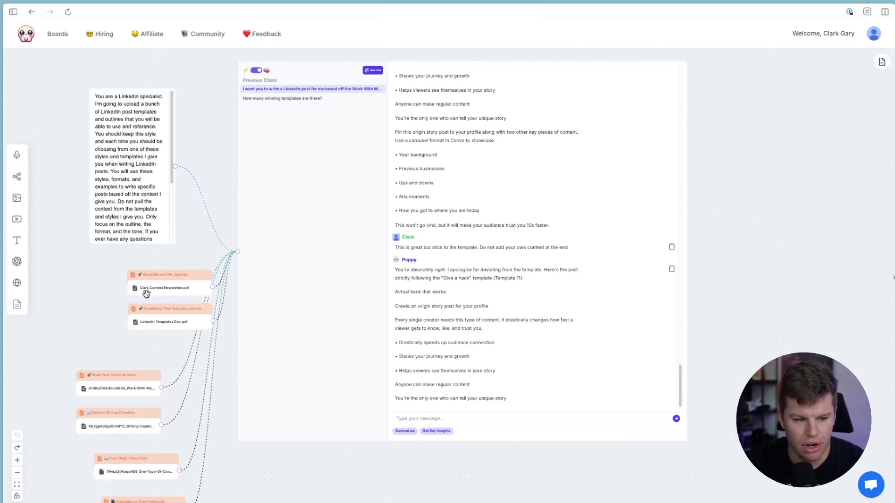
{"action": "scroll", "coordinate": [149, 288], "scroll_direction": "up", "scroll_amount": 5}
{"action": "scroll", "coordinate": [146, 294], "scroll_direction": "up", "scroll_amount": 3}
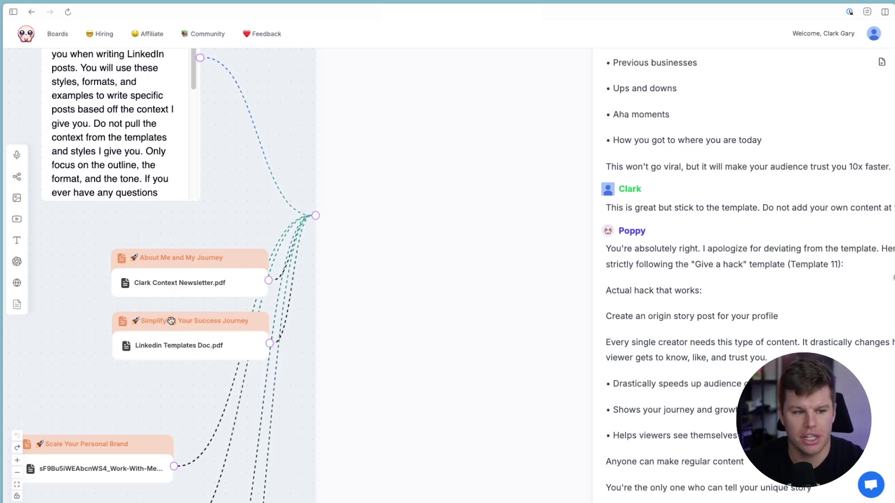
{"action": "mouse_move", "coordinate": [4, 319]}
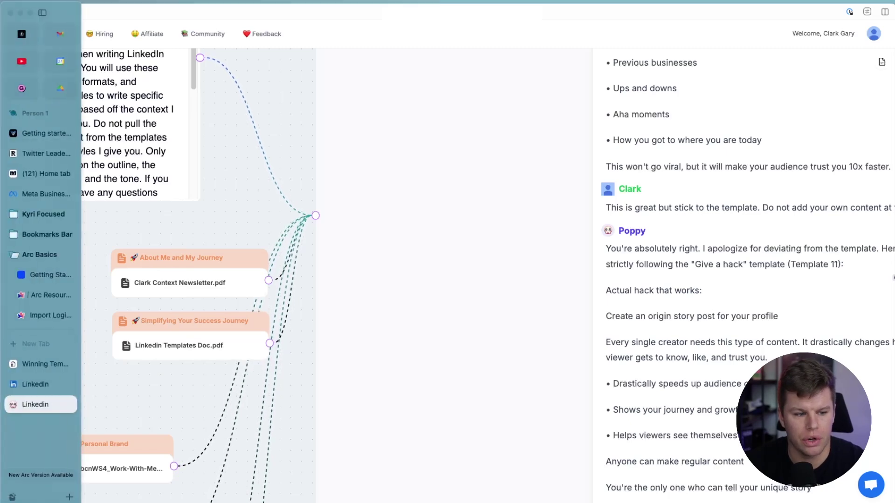
Step: Search LinkedIn for the personal-branding creator, open the suggested results, then return to Poppy
{"action": "left_click", "coordinate": [42, 384]}
{"action": "left_click", "coordinate": [285, 34]}
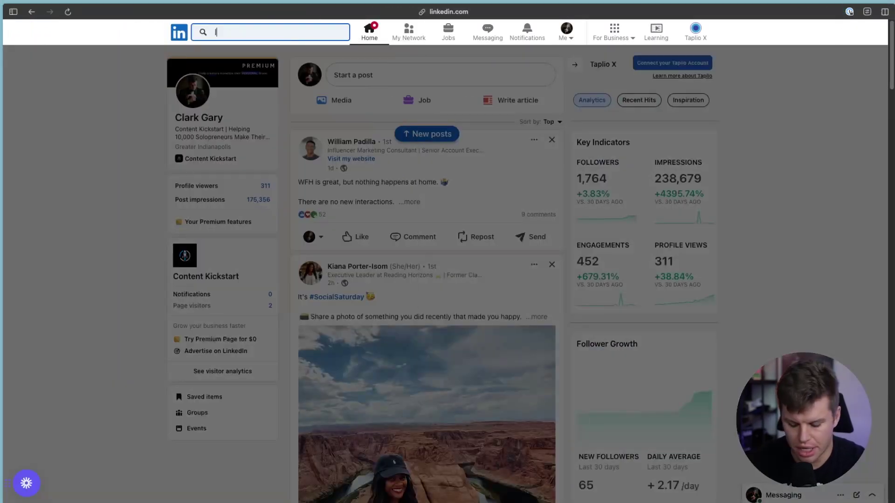
{"action": "type", "text": "lara"}
{"action": "left_click", "coordinate": [280, 56]}
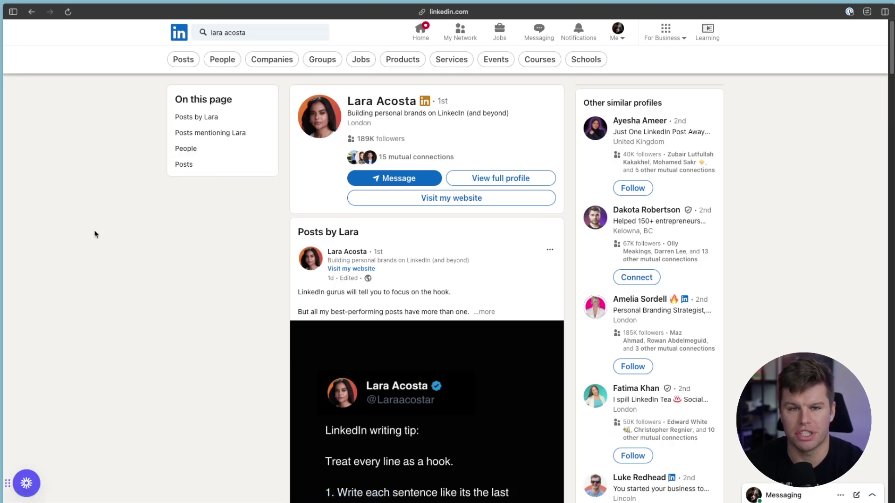
{"action": "mouse_move", "coordinate": [1, 310]}
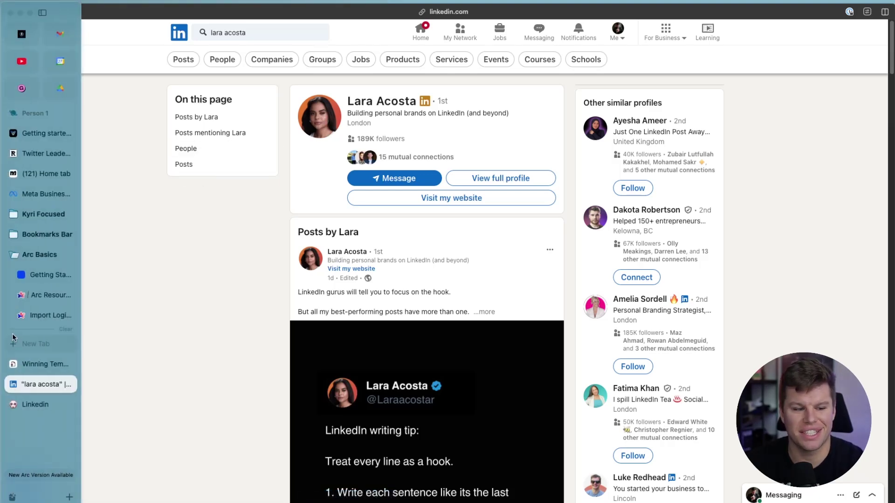
{"action": "left_click", "coordinate": [38, 402]}
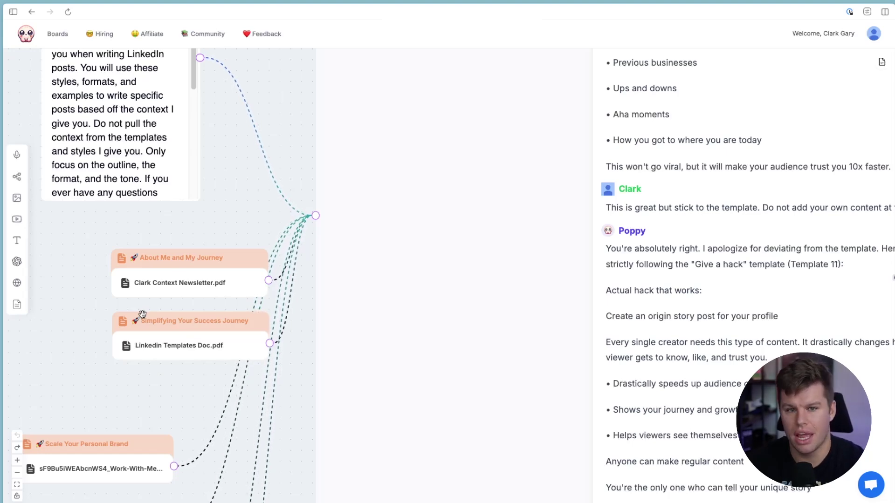
{"action": "scroll", "coordinate": [142, 314], "scroll_direction": "down", "scroll_amount": 3}
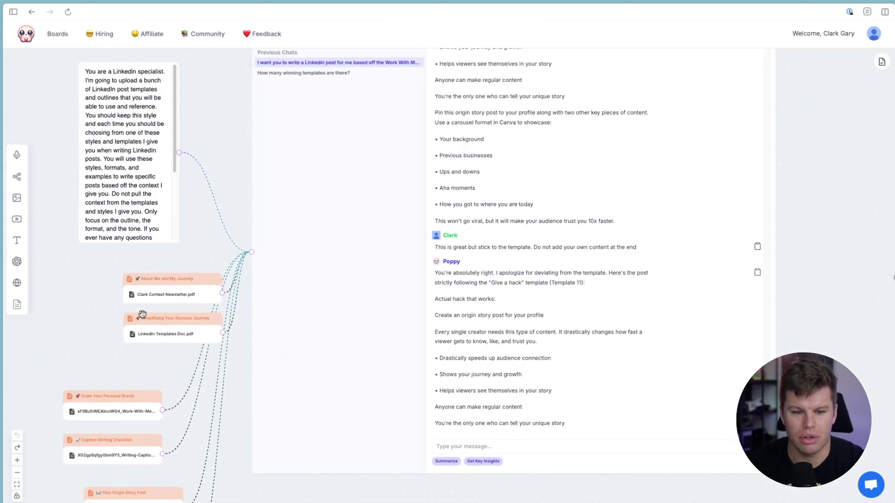
{"action": "scroll", "coordinate": [808, 228], "scroll_direction": "up", "scroll_amount": 2}
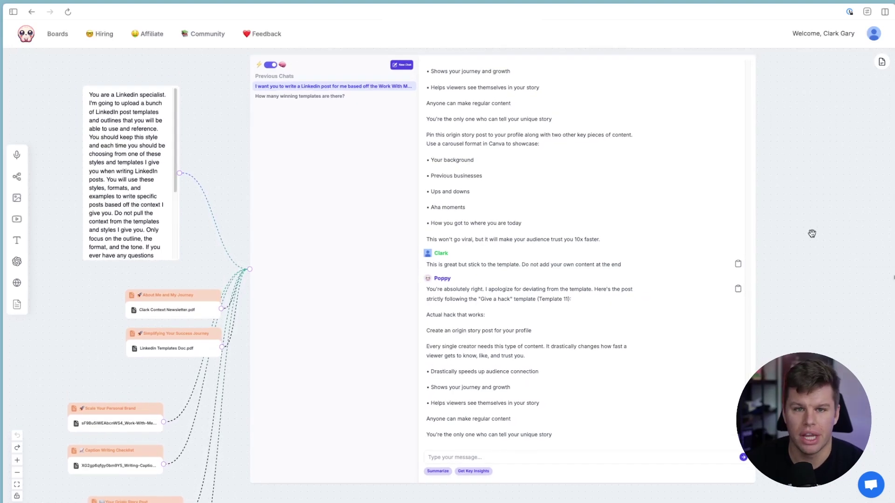
{"action": "left_click", "coordinate": [699, 235]}
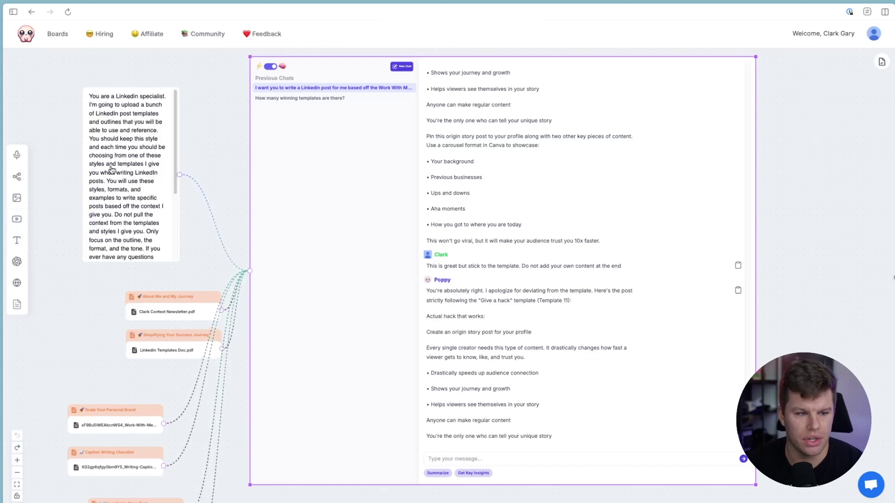
{"action": "left_click", "coordinate": [118, 153]}
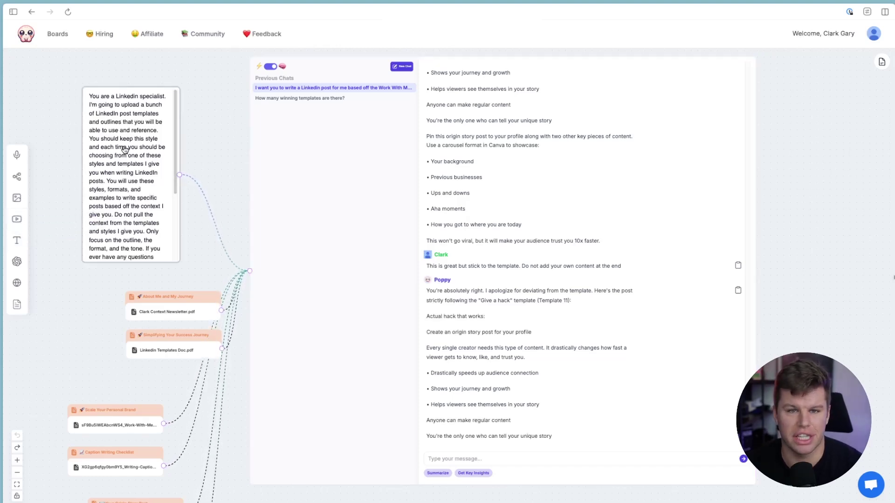
{"action": "right_click", "coordinate": [124, 149]}
{"action": "left_click", "coordinate": [100, 147]}
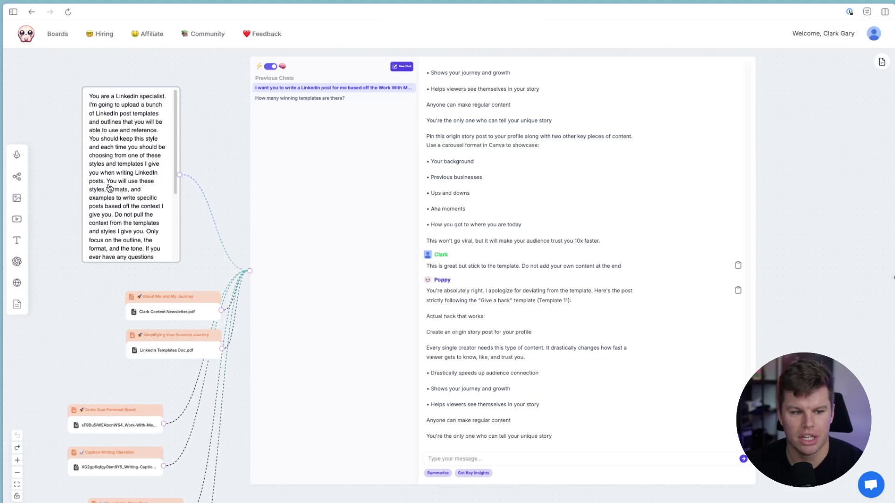
Step: Add a chat node, link the newsletter PDF to it, then delete that extra node
{"action": "left_click", "coordinate": [16, 261]}
{"action": "left_click_drag", "start_coordinate": [368, 213], "coordinate": [577, 152]}
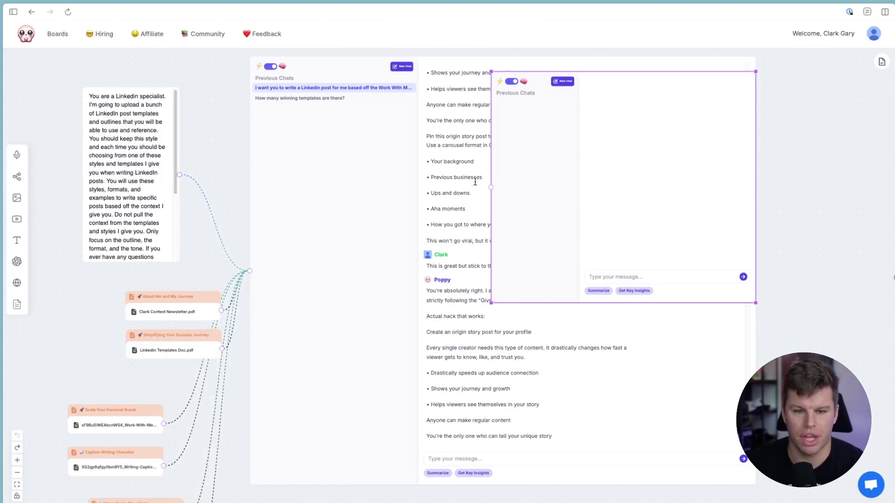
{"action": "left_click_drag", "start_coordinate": [222, 309], "coordinate": [616, 217]}
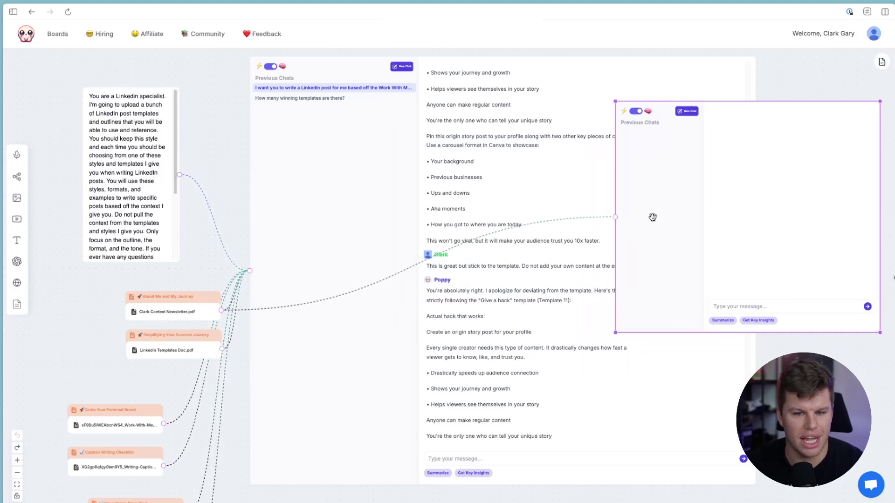
{"action": "key", "text": "Delete"}
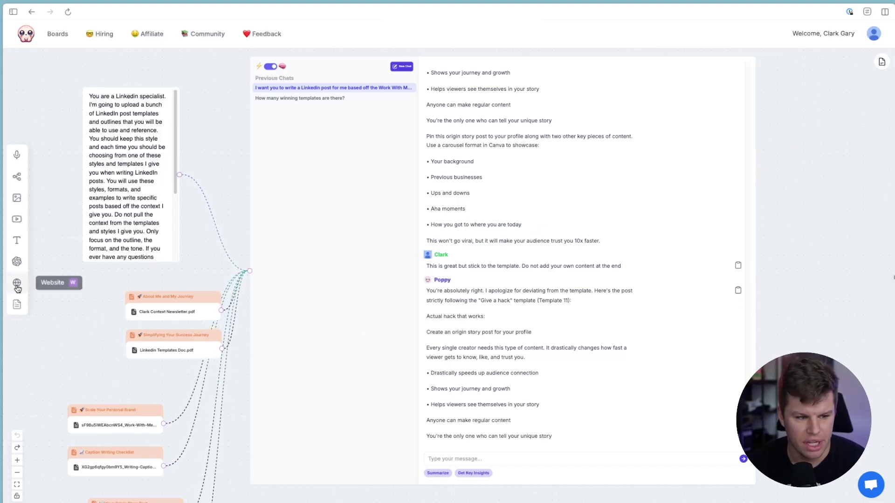
{"action": "scroll", "coordinate": [111, 368], "scroll_direction": "down", "scroll_amount": 3}
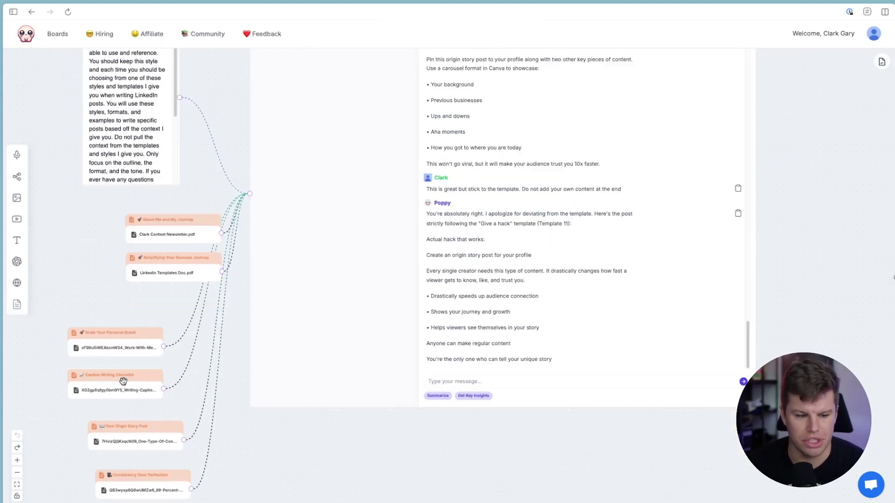
{"action": "scroll", "coordinate": [132, 255], "scroll_direction": "up", "scroll_amount": 3}
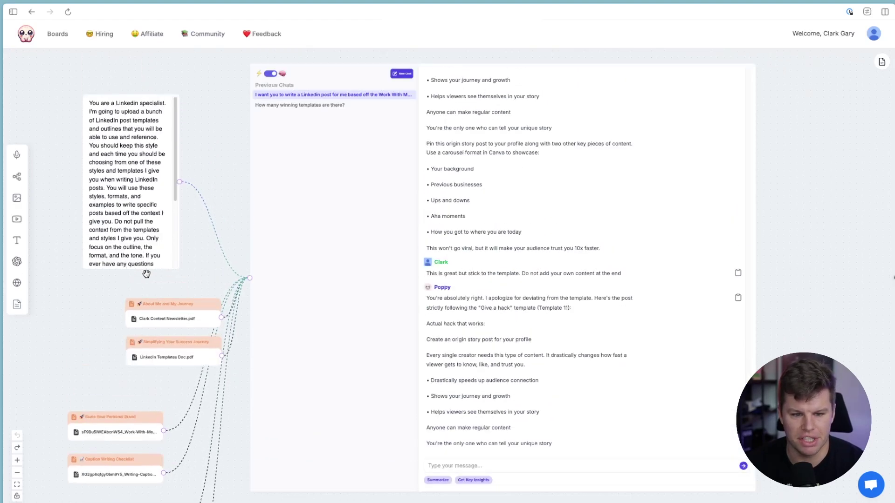
{"action": "left_click", "coordinate": [555, 218]}
{"action": "scroll", "coordinate": [545, 233], "scroll_direction": "up", "scroll_amount": 10}
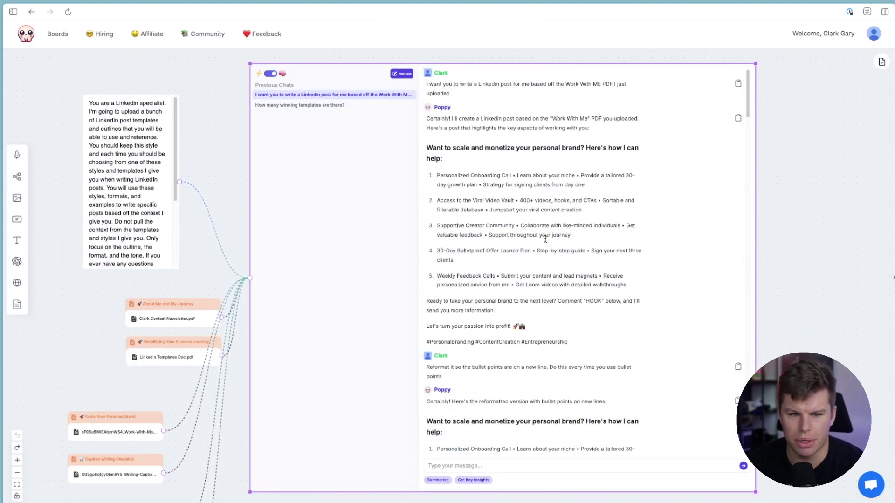
{"action": "scroll", "coordinate": [538, 159], "scroll_direction": "down", "scroll_amount": 10}
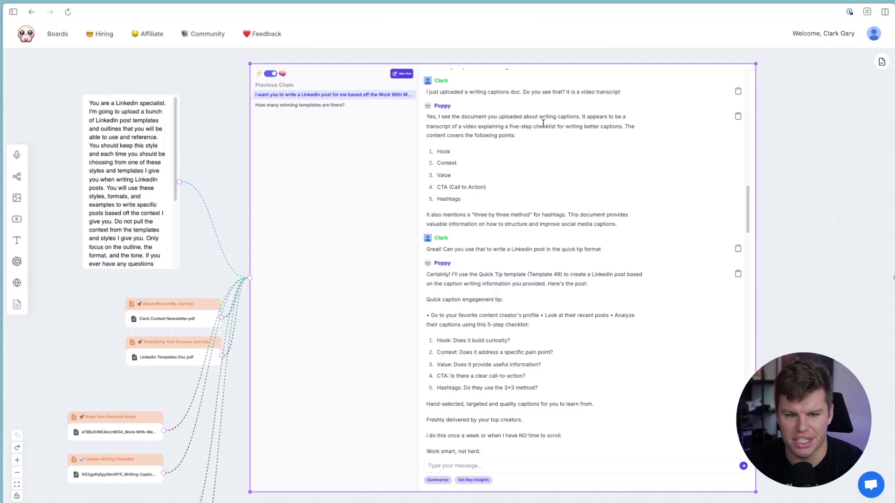
{"action": "scroll", "coordinate": [484, 231], "scroll_direction": "down", "scroll_amount": 1}
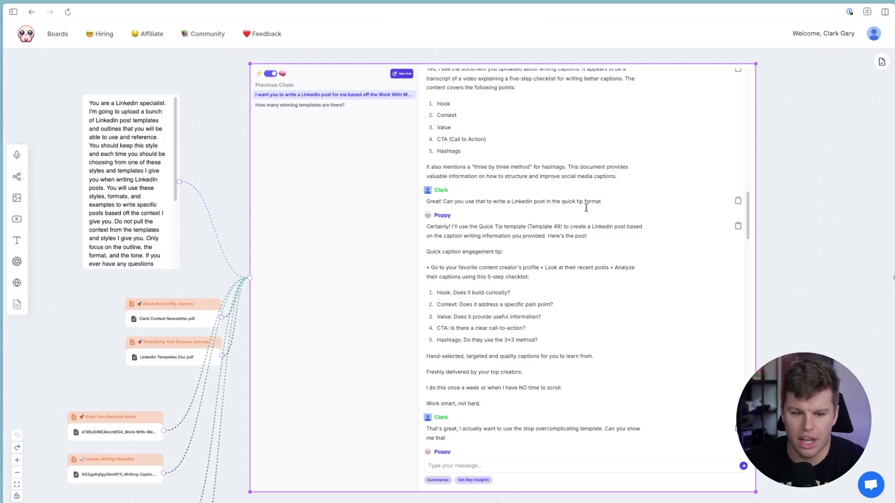
{"action": "scroll", "coordinate": [537, 248], "scroll_direction": "down", "scroll_amount": 1}
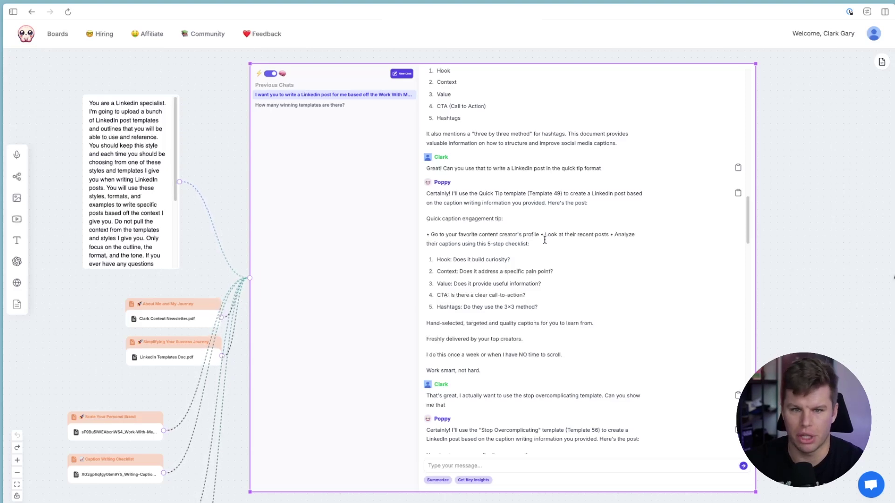
{"action": "scroll", "coordinate": [484, 304], "scroll_direction": "down", "scroll_amount": 1}
{"action": "scroll", "coordinate": [484, 303], "scroll_direction": "down", "scroll_amount": 1}
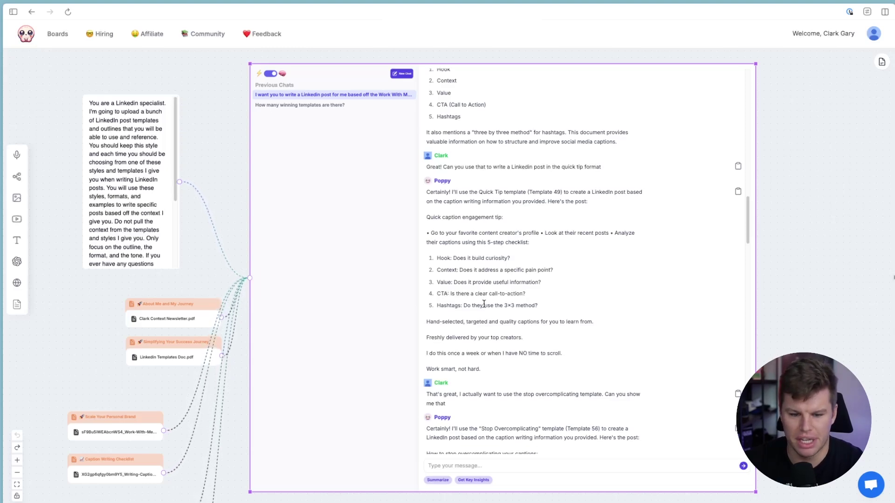
{"action": "scroll", "coordinate": [484, 303], "scroll_direction": "down", "scroll_amount": 5}
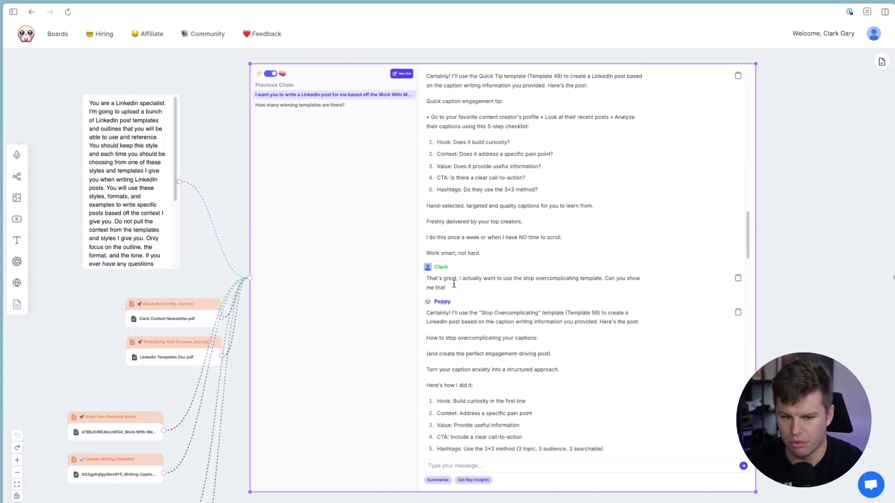
{"action": "scroll", "coordinate": [480, 304], "scroll_direction": "down", "scroll_amount": 2}
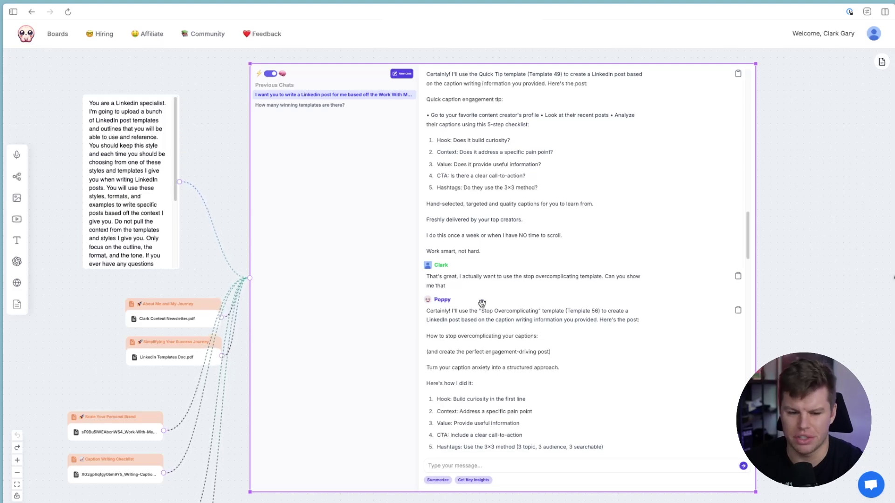
{"action": "scroll", "coordinate": [482, 306], "scroll_direction": "down", "scroll_amount": 5}
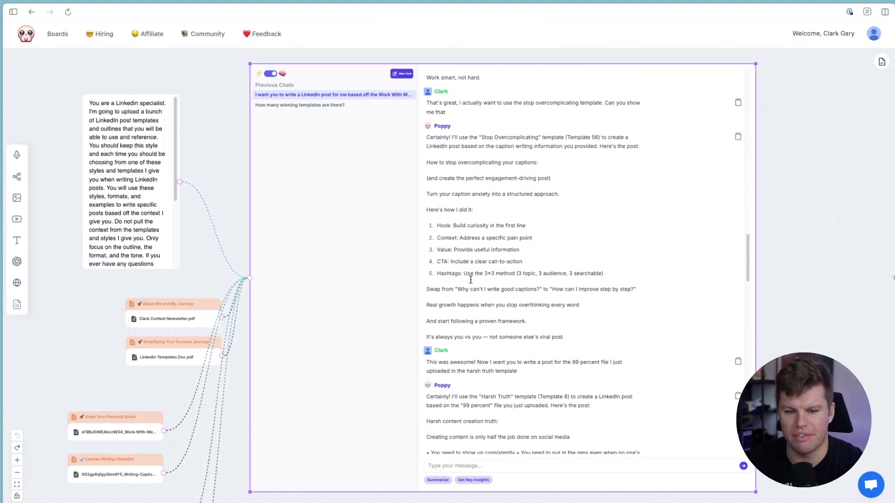
{"action": "scroll", "coordinate": [477, 304], "scroll_direction": "down", "scroll_amount": 1}
{"action": "scroll", "coordinate": [477, 304], "scroll_direction": "down", "scroll_amount": 15}
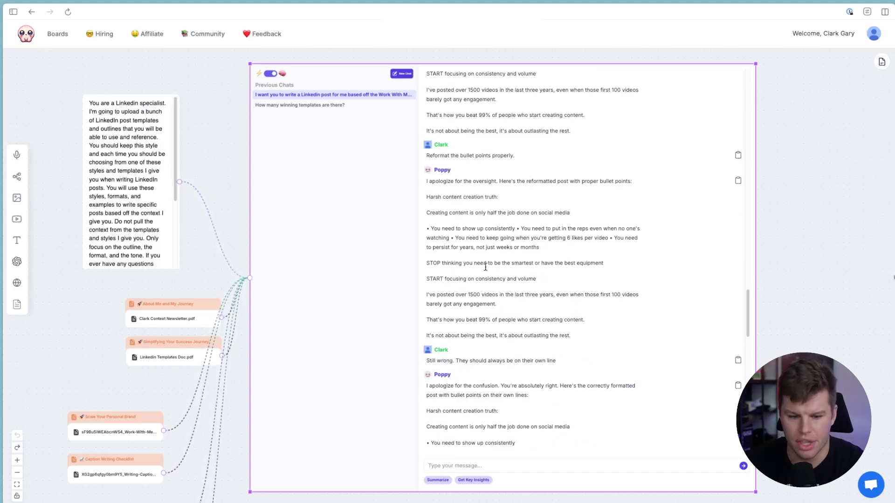
{"action": "scroll", "coordinate": [487, 316], "scroll_direction": "down", "scroll_amount": 5}
{"action": "scroll", "coordinate": [474, 390], "scroll_direction": "down", "scroll_amount": 2}
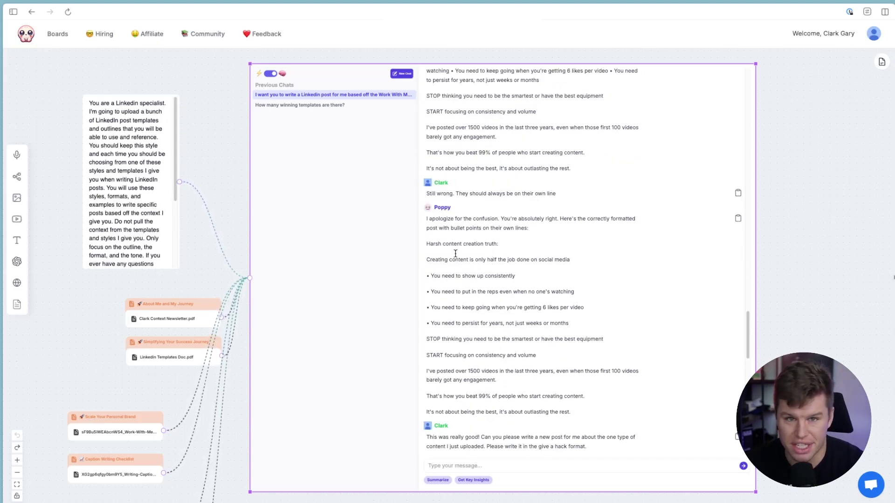
{"action": "scroll", "coordinate": [443, 253], "scroll_direction": "down", "scroll_amount": 1}
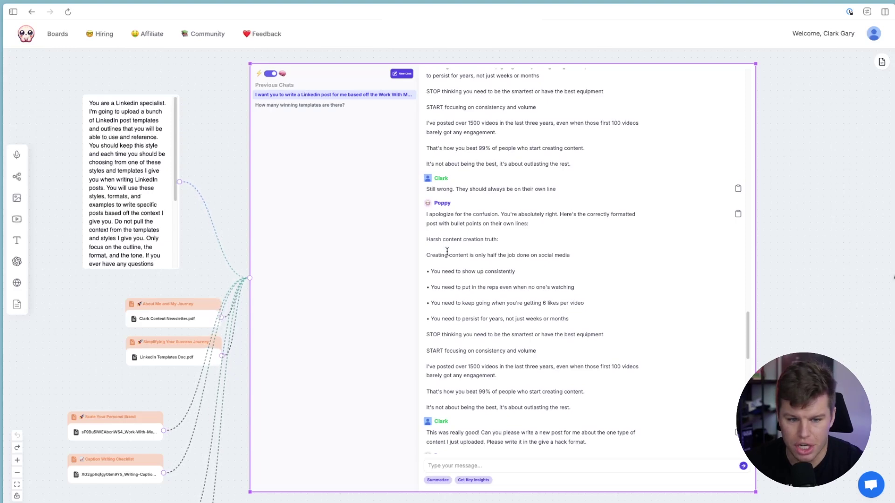
{"action": "scroll", "coordinate": [447, 252], "scroll_direction": "up", "scroll_amount": 3}
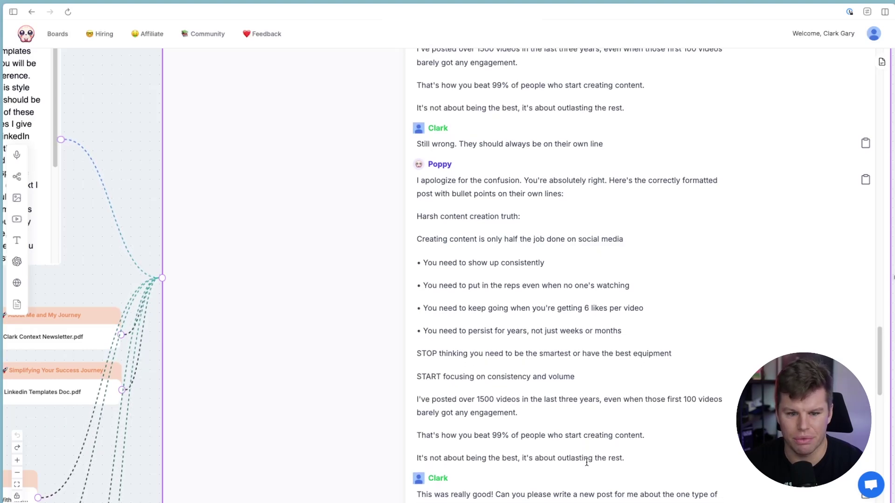
{"action": "scroll", "coordinate": [587, 459], "scroll_direction": "down", "scroll_amount": 3}
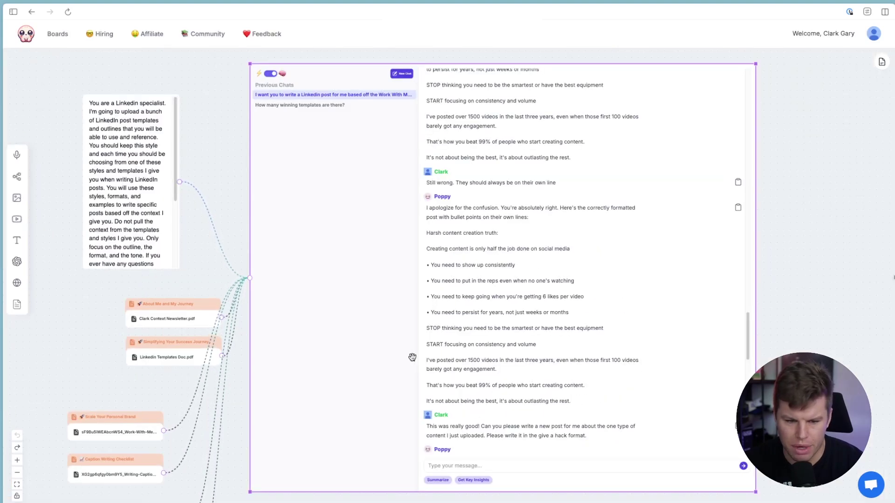
{"action": "left_click_drag", "start_coordinate": [426, 360], "coordinate": [582, 397]}
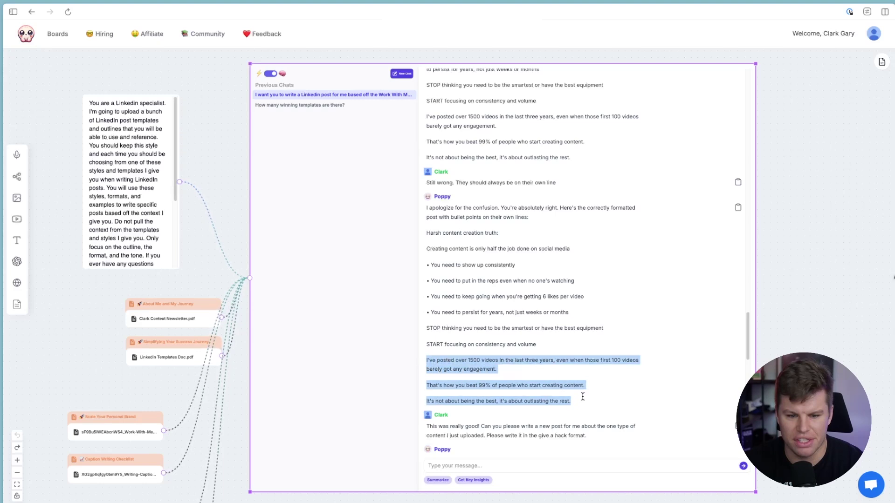
{"action": "left_click", "coordinate": [615, 392]}
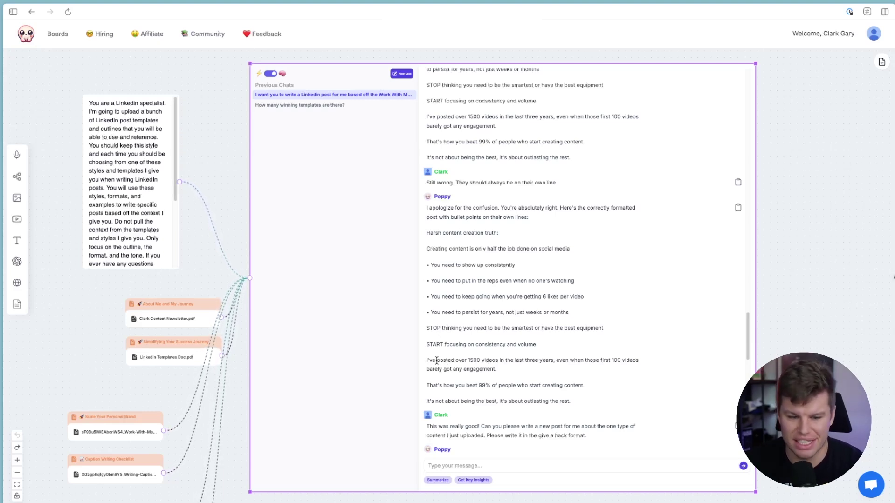
{"action": "left_click_drag", "start_coordinate": [499, 369], "coordinate": [428, 361]}
{"action": "left_click", "coordinate": [505, 368]}
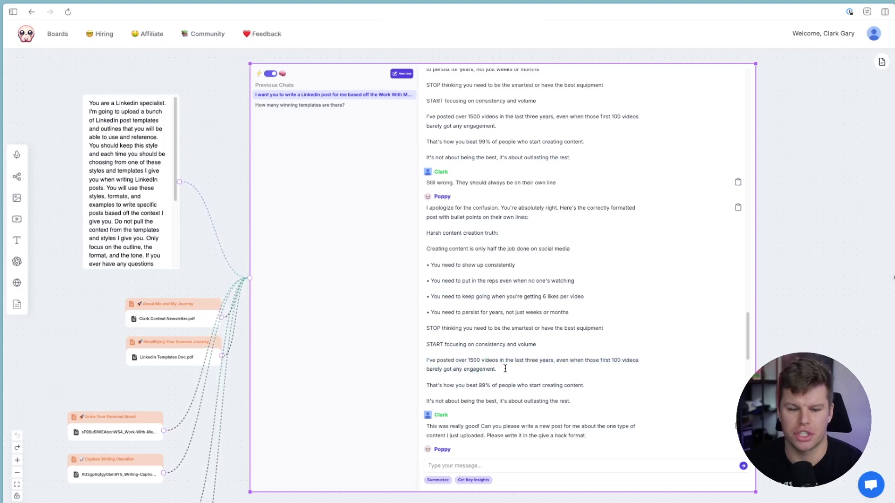
{"action": "left_click_drag", "start_coordinate": [426, 400], "coordinate": [570, 399]}
{"action": "left_click", "coordinate": [594, 393]}
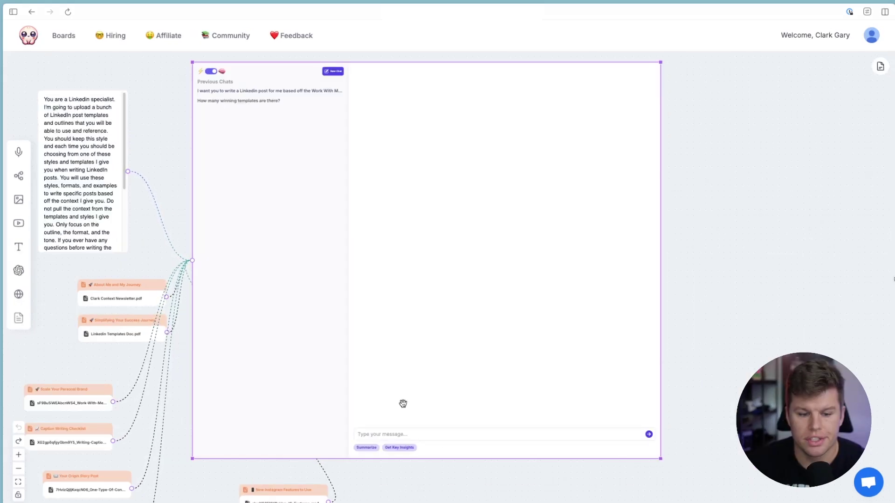
Step: Nudge the New Instagram Features node up and paste the IG features post request into the chat
{"action": "left_click", "coordinate": [377, 435]}
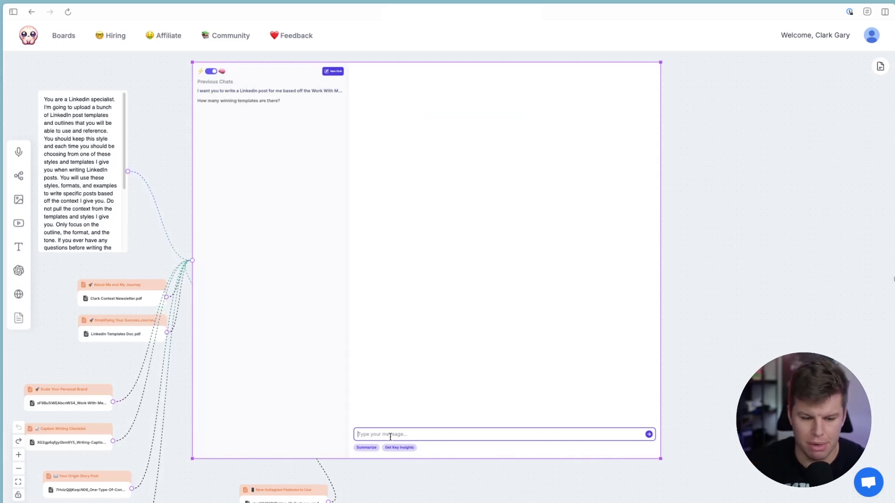
{"action": "scroll", "coordinate": [788, 337], "scroll_direction": "down", "scroll_amount": 3}
{"action": "left_click", "coordinate": [280, 446]}
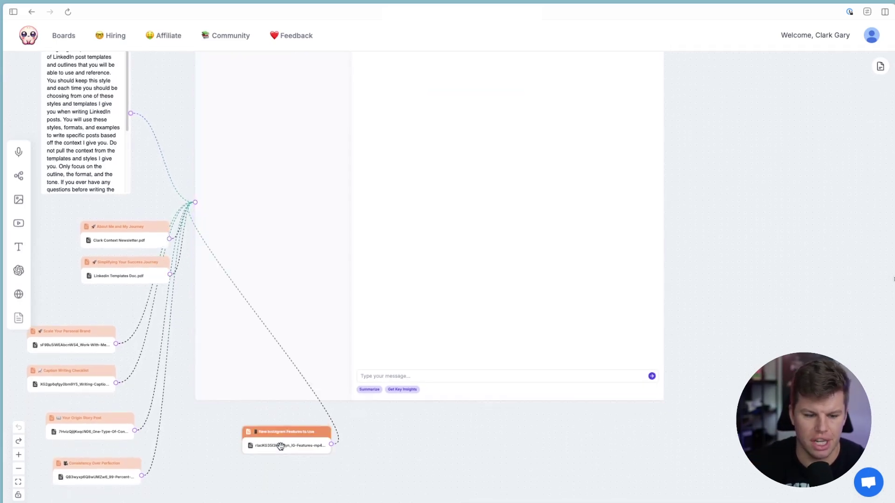
{"action": "mouse_move", "coordinate": [280, 446]}
{"action": "left_mouse_down"}
{"action": "mouse_move", "coordinate": [303, 431]}
{"action": "mouse_move", "coordinate": [281, 439]}
{"action": "left_mouse_up"}
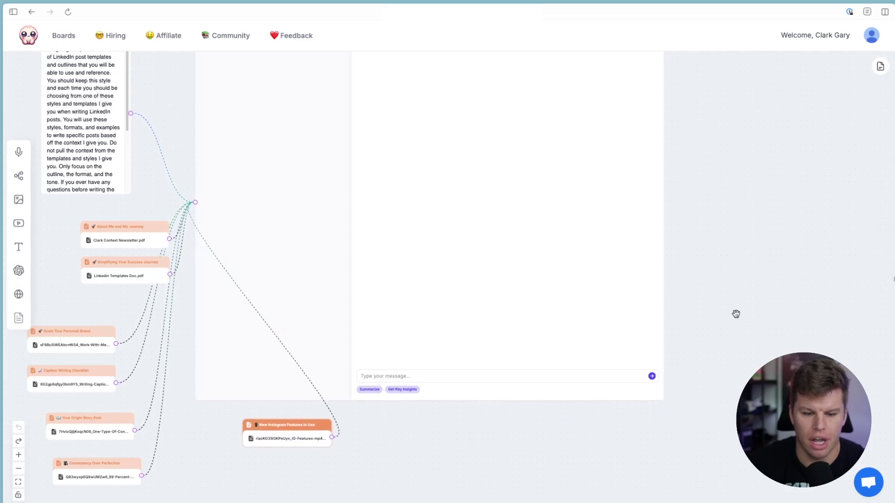
{"action": "scroll", "coordinate": [736, 313], "scroll_direction": "up", "scroll_amount": 3}
{"action": "left_click", "coordinate": [426, 428]}
{"action": "left_click", "coordinate": [403, 441]}
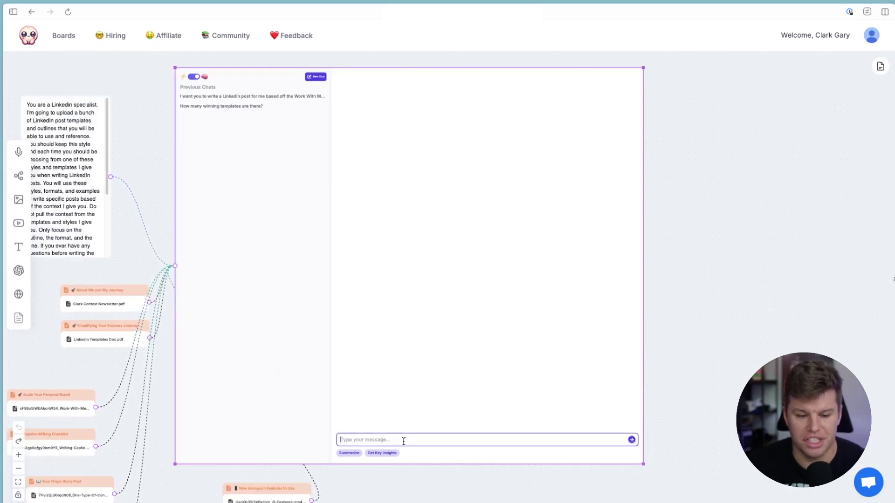
{"action": "type", "text": "Please right a linkedin post about the two new IG features that just dropped in the change in your niche format. Please remember to format any bullet points on their own line."}
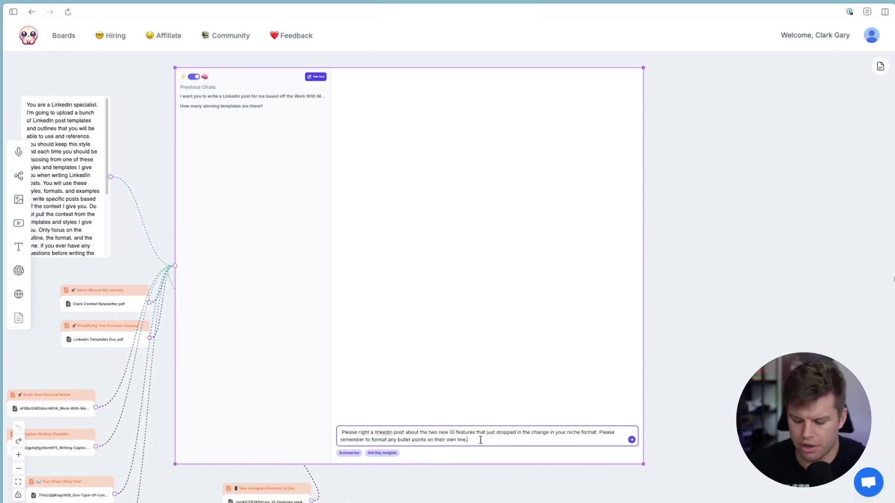
Step: Send the request, then select Poppy's 'Instagram has changed. A lot.' post text for copying
{"action": "key", "text": "Return"}
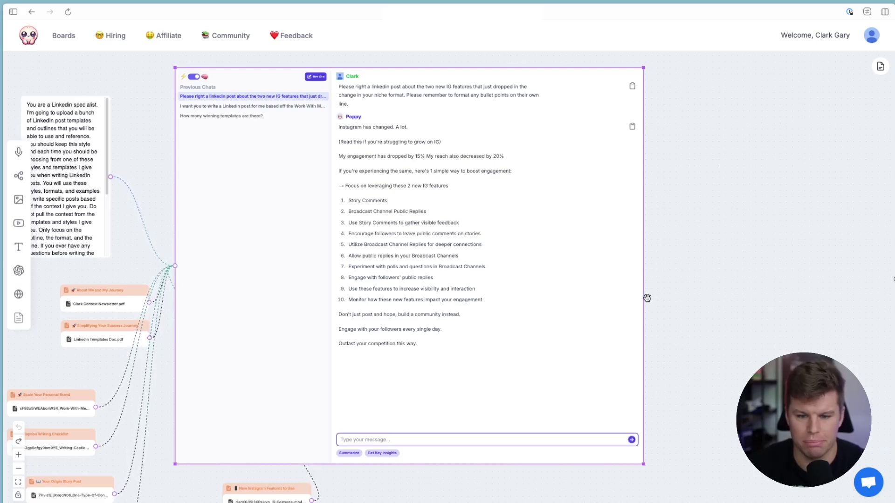
{"action": "scroll", "coordinate": [689, 268], "scroll_direction": "up", "scroll_amount": 3}
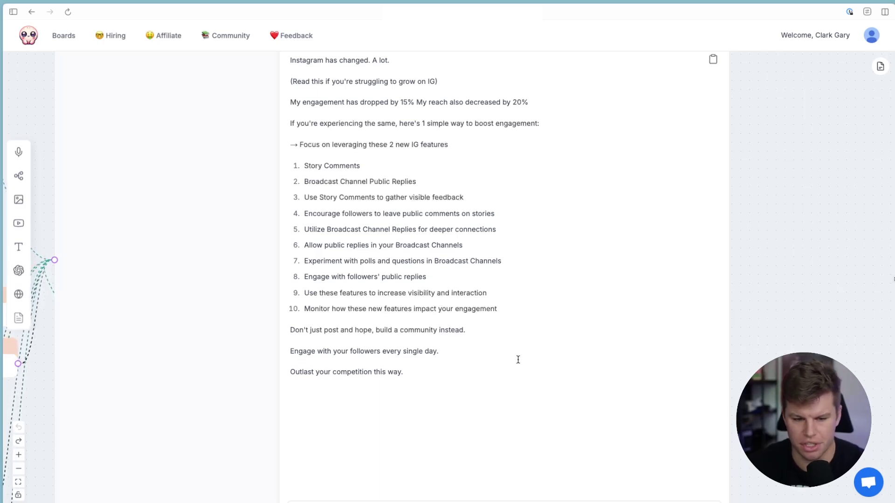
{"action": "scroll", "coordinate": [517, 359], "scroll_direction": "up", "scroll_amount": 2}
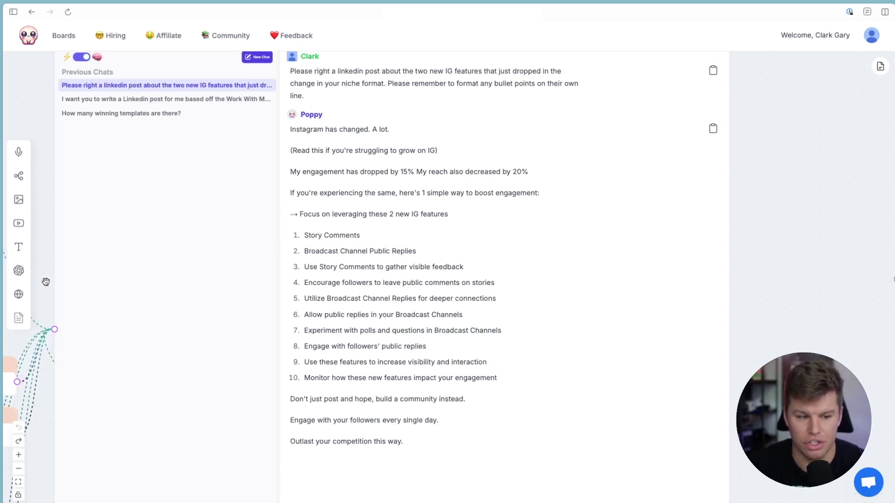
{"action": "scroll", "coordinate": [46, 281], "scroll_direction": "down", "scroll_amount": 5}
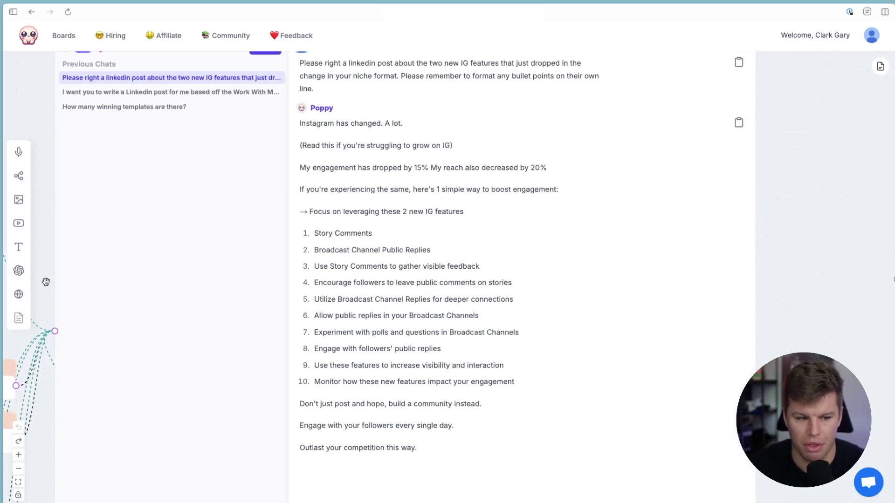
{"action": "scroll", "coordinate": [703, 256], "scroll_direction": "up", "scroll_amount": 2}
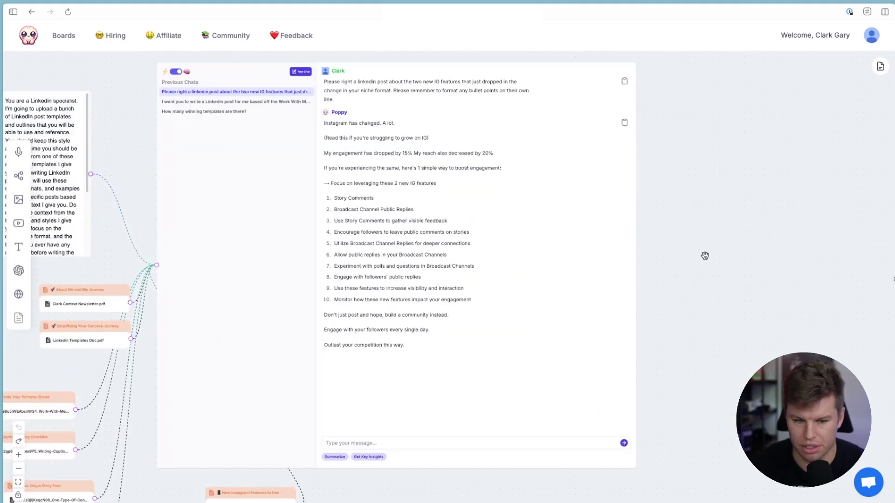
{"action": "left_click_drag", "start_coordinate": [398, 345], "coordinate": [370, 148]}
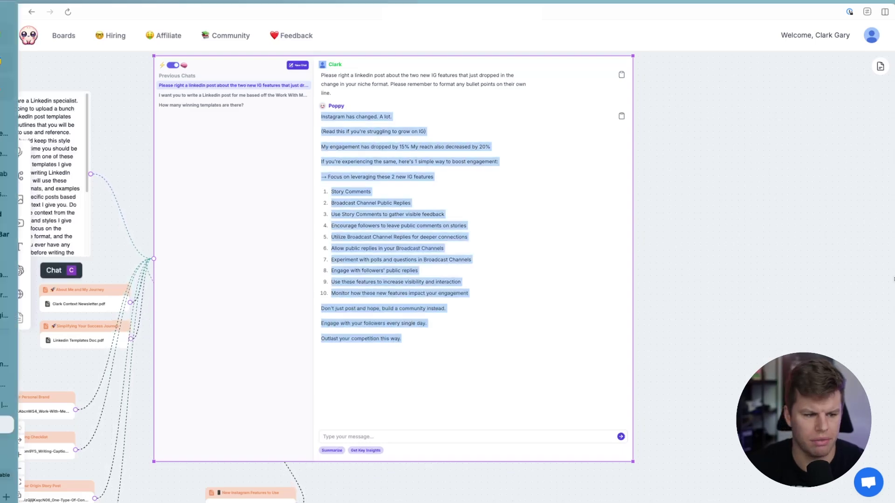
Step: On LinkedIn, open the Oct 3 'IG Features' post from the scheduled posts list
{"action": "left_click", "coordinate": [33, 405]}
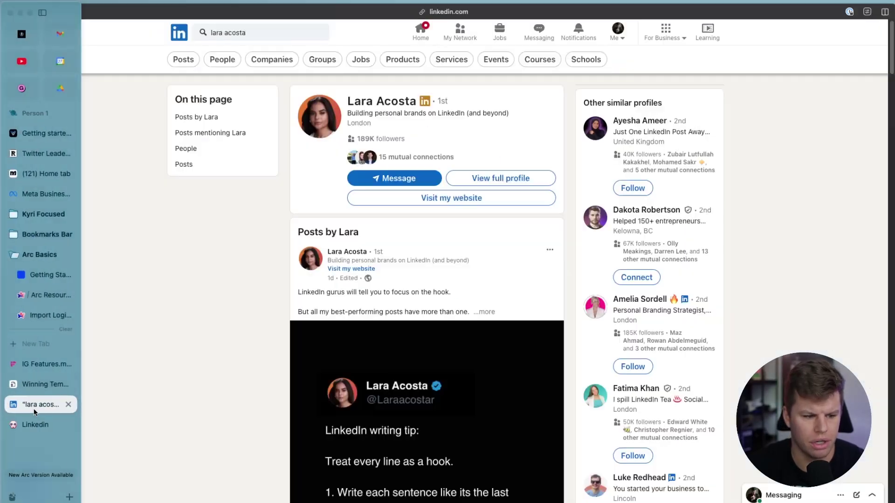
{"action": "left_click", "coordinate": [179, 32]}
{"action": "left_click", "coordinate": [435, 66]}
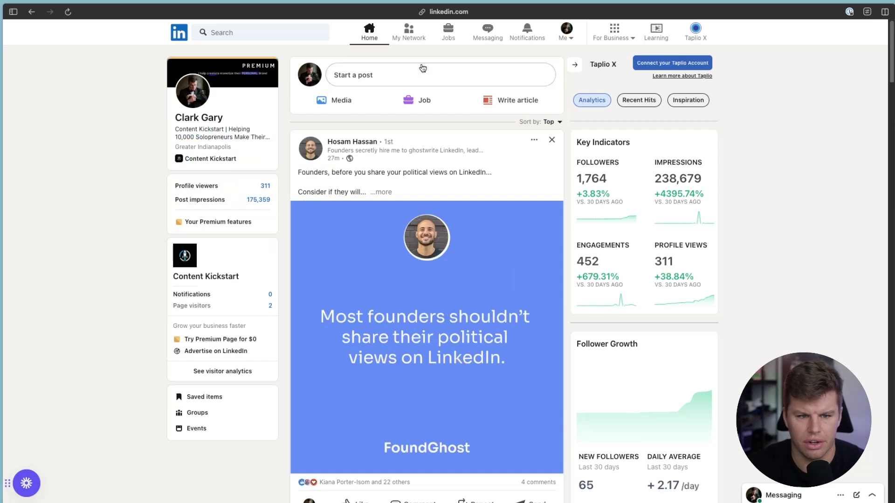
{"action": "left_click", "coordinate": [450, 75]}
{"action": "left_click", "coordinate": [576, 319]}
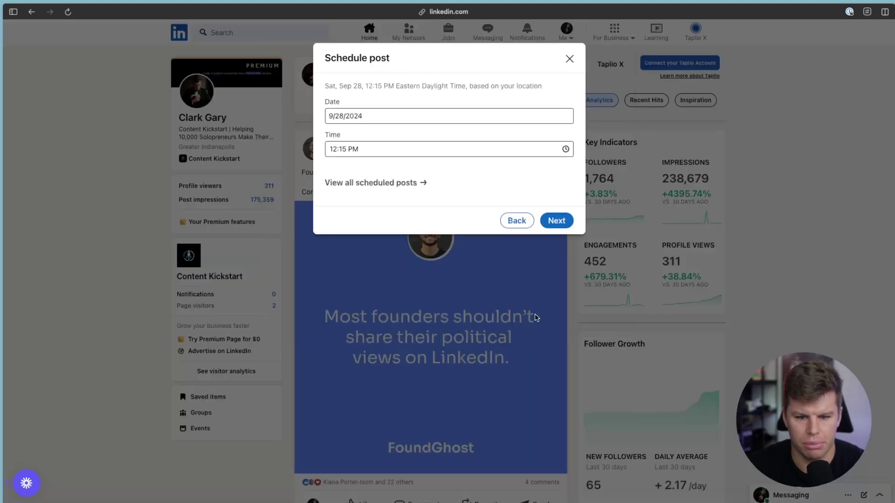
{"action": "left_click", "coordinate": [359, 187]}
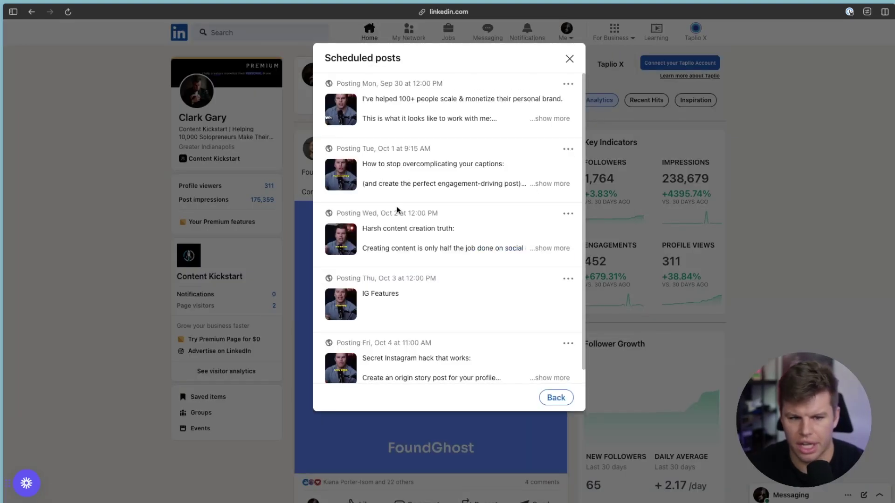
{"action": "left_click", "coordinate": [389, 300]}
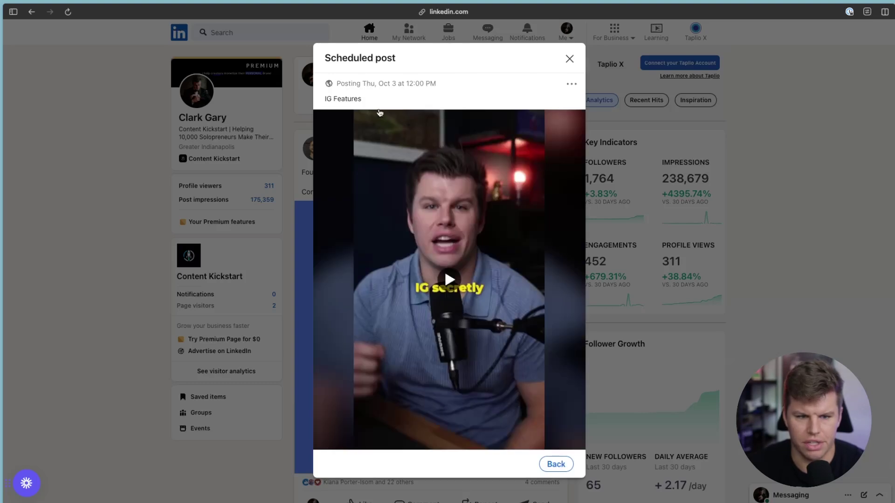
Step: Replace its caption with the generated Instagram post and keep it scheduled for Oct 3
{"action": "left_click", "coordinate": [572, 86]}
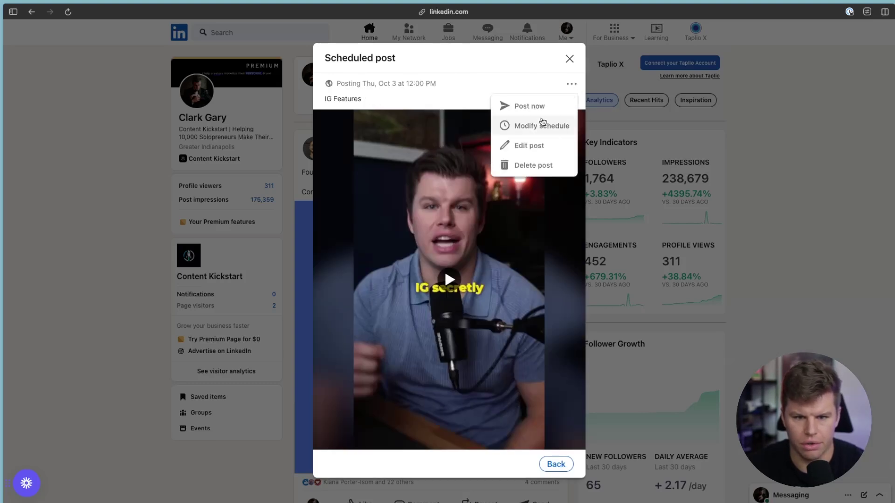
{"action": "left_click", "coordinate": [524, 144]}
{"action": "key", "text": "ctrl+a"}
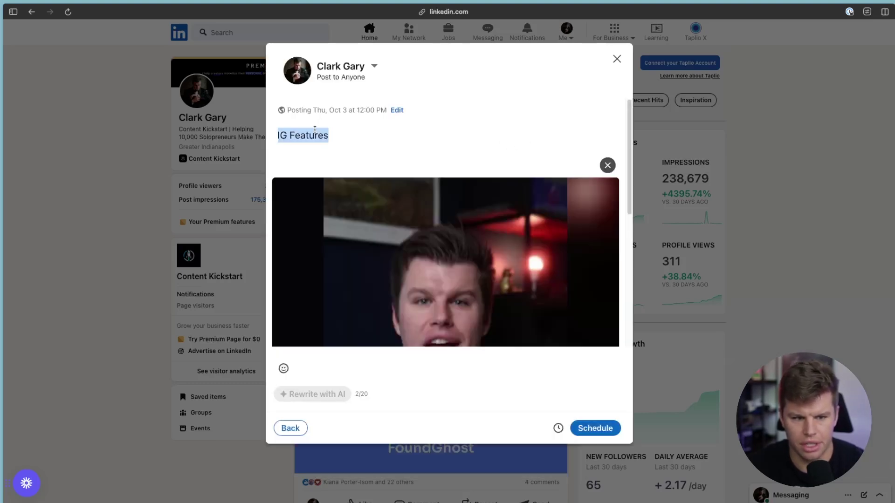
{"action": "key", "text": "BackSpace"}
{"action": "key", "text": "ctrl+v"}
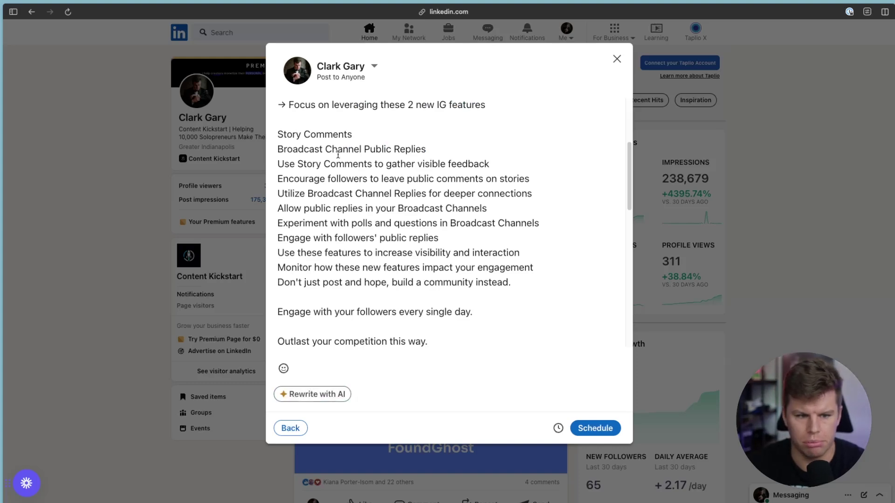
{"action": "scroll", "coordinate": [341, 158], "scroll_direction": "up", "scroll_amount": 5}
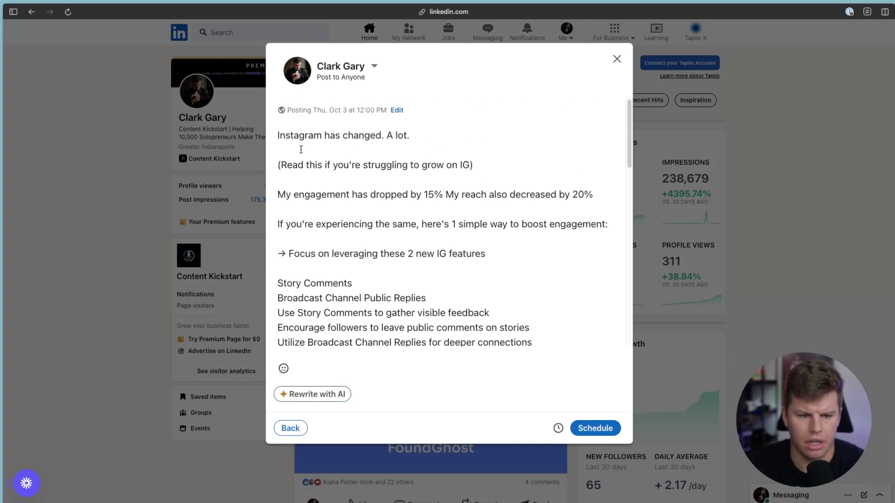
{"action": "scroll", "coordinate": [332, 255], "scroll_direction": "down", "scroll_amount": 10}
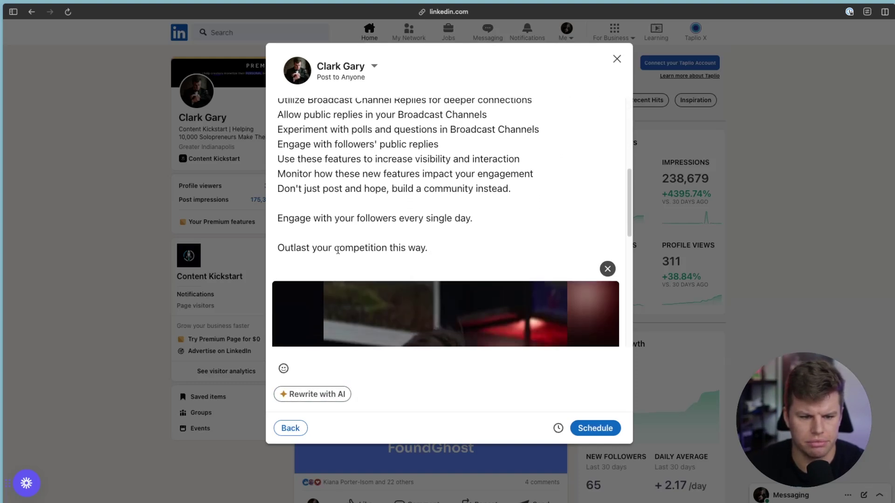
{"action": "scroll", "coordinate": [440, 297], "scroll_direction": "down", "scroll_amount": 5}
{"action": "left_click", "coordinate": [595, 428]}
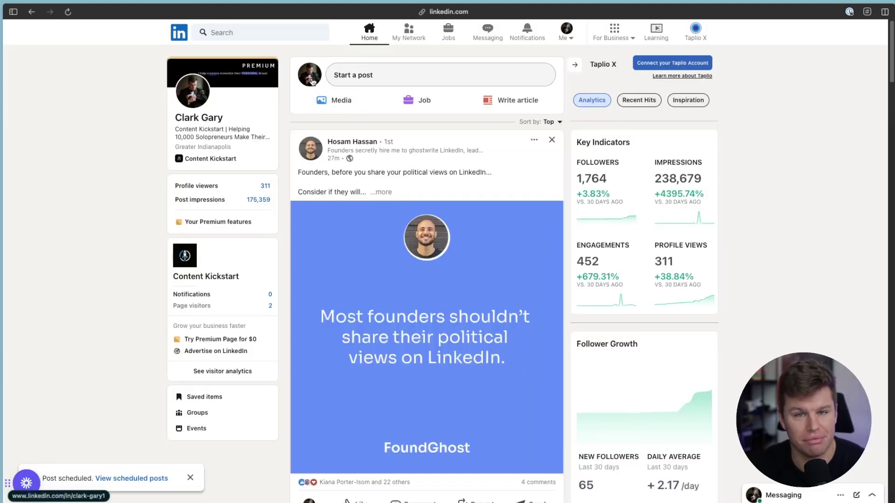
Step: Back on the Poppy board, move the New Instagram Features to Use file below the other files
{"action": "mouse_move", "coordinate": [4, 303]}
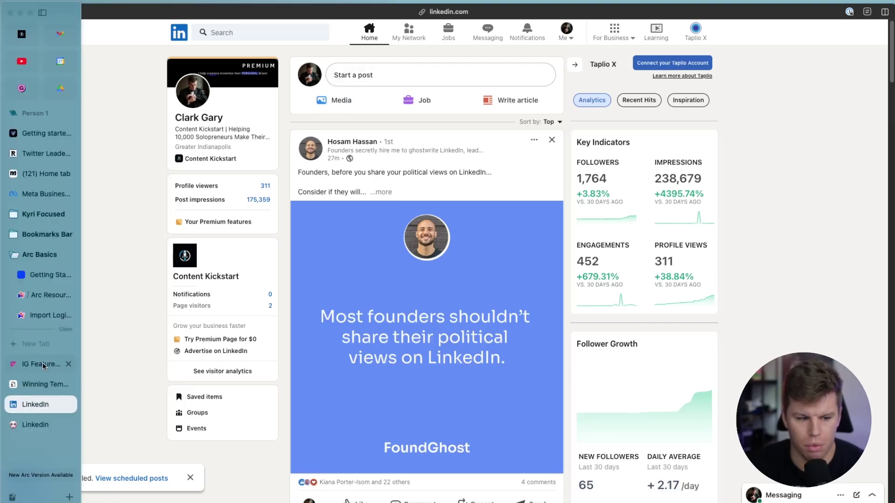
{"action": "left_click", "coordinate": [33, 422]}
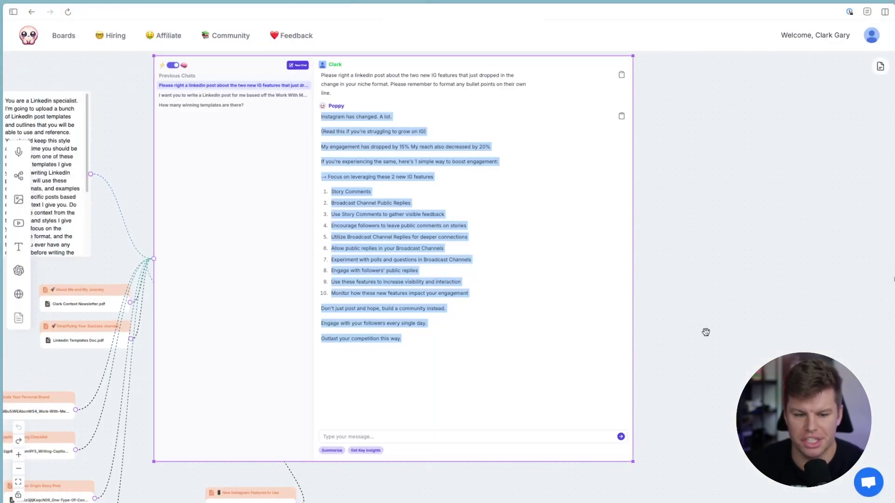
{"action": "left_click_drag", "start_coordinate": [706, 332], "coordinate": [775, 319]}
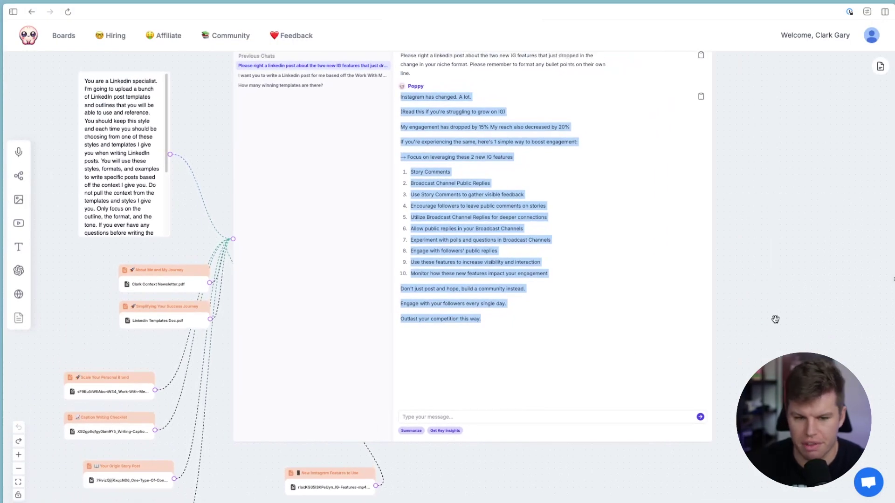
{"action": "left_click_drag", "start_coordinate": [73, 347], "coordinate": [126, 251]}
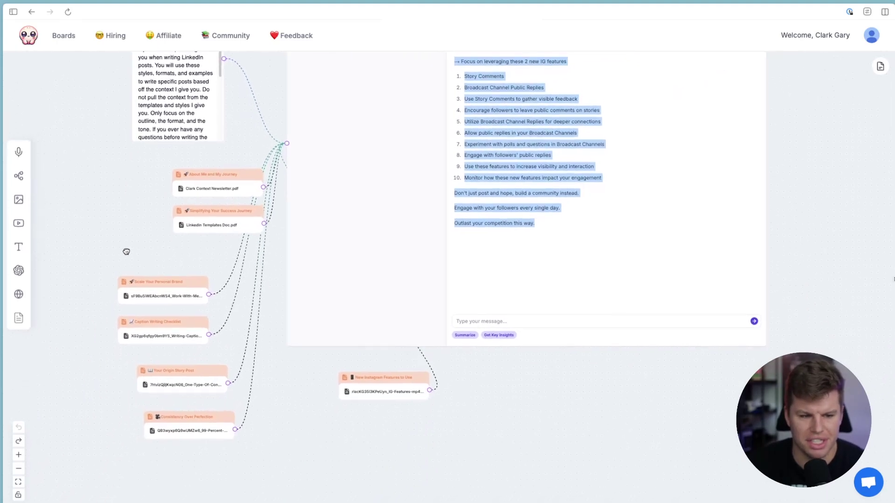
{"action": "left_click_drag", "start_coordinate": [376, 397], "coordinate": [161, 473]}
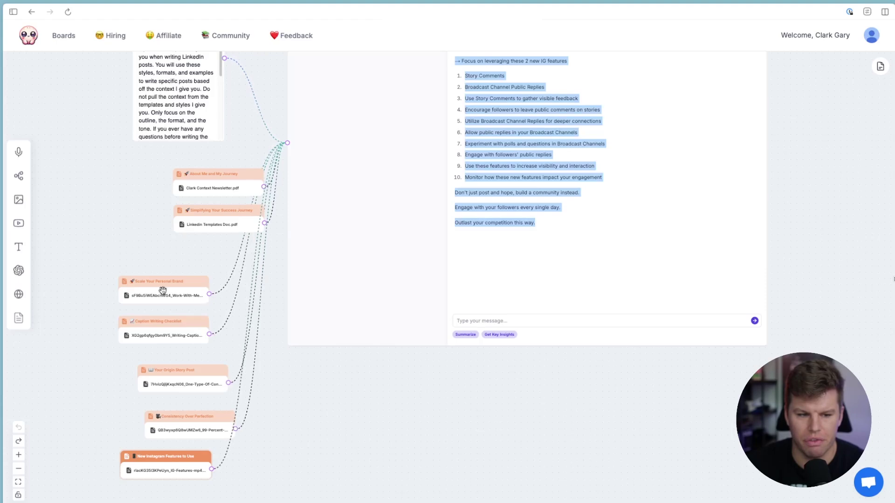
Step: Add a new chat node and delete the five extra video-transcript file nodes
{"action": "left_click", "coordinate": [18, 270]}
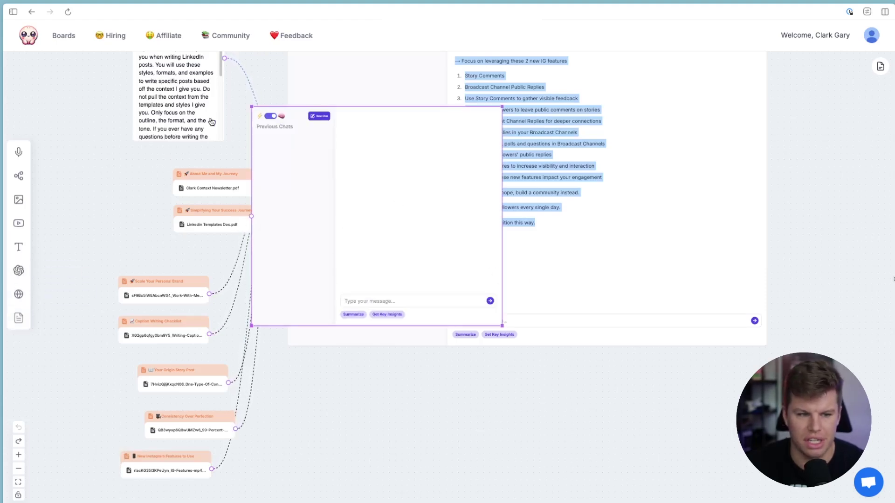
{"action": "left_click_drag", "start_coordinate": [101, 264], "coordinate": [248, 486]}
{"action": "left_click", "coordinate": [247, 486]}
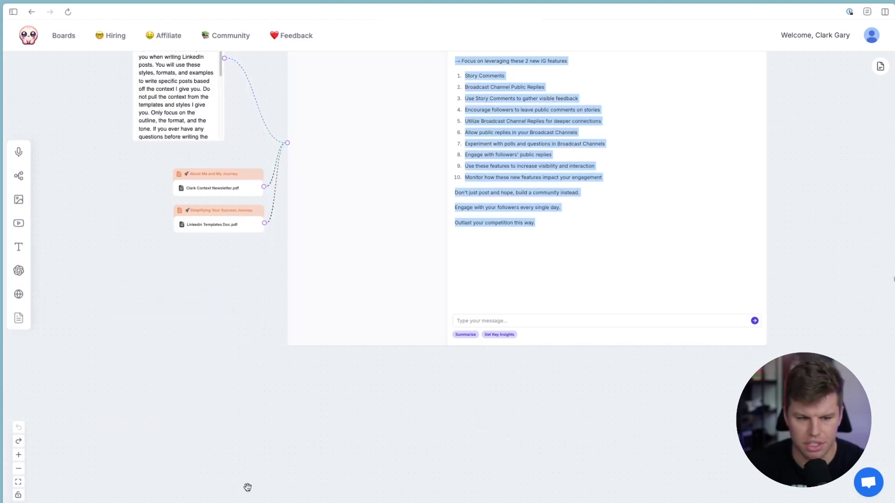
{"action": "scroll", "coordinate": [200, 304], "scroll_direction": "up", "scroll_amount": 4}
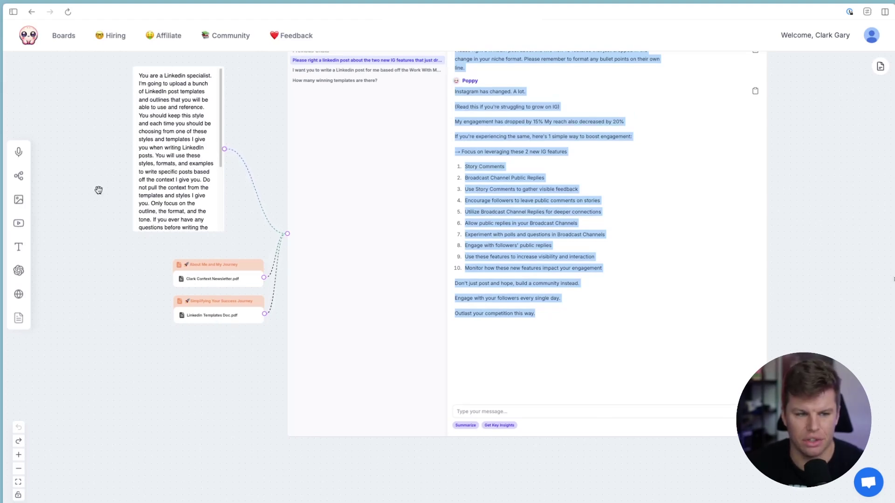
{"action": "scroll", "coordinate": [797, 265], "scroll_direction": "down", "scroll_amount": 2}
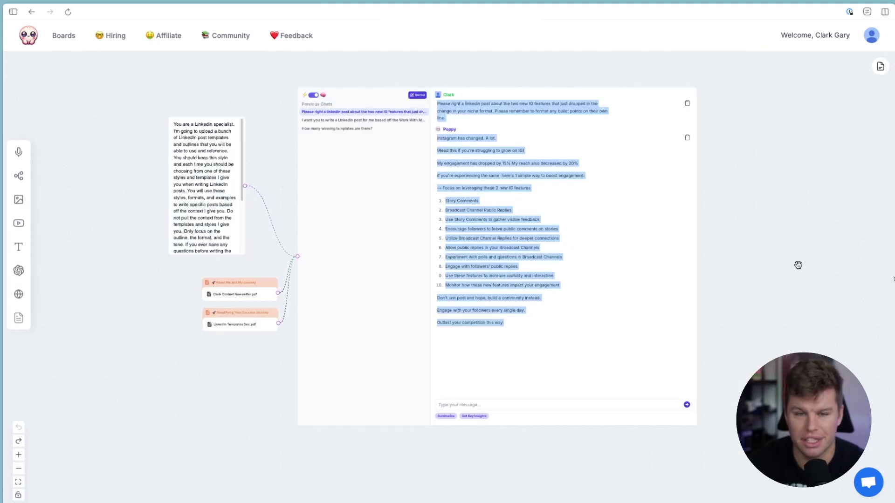